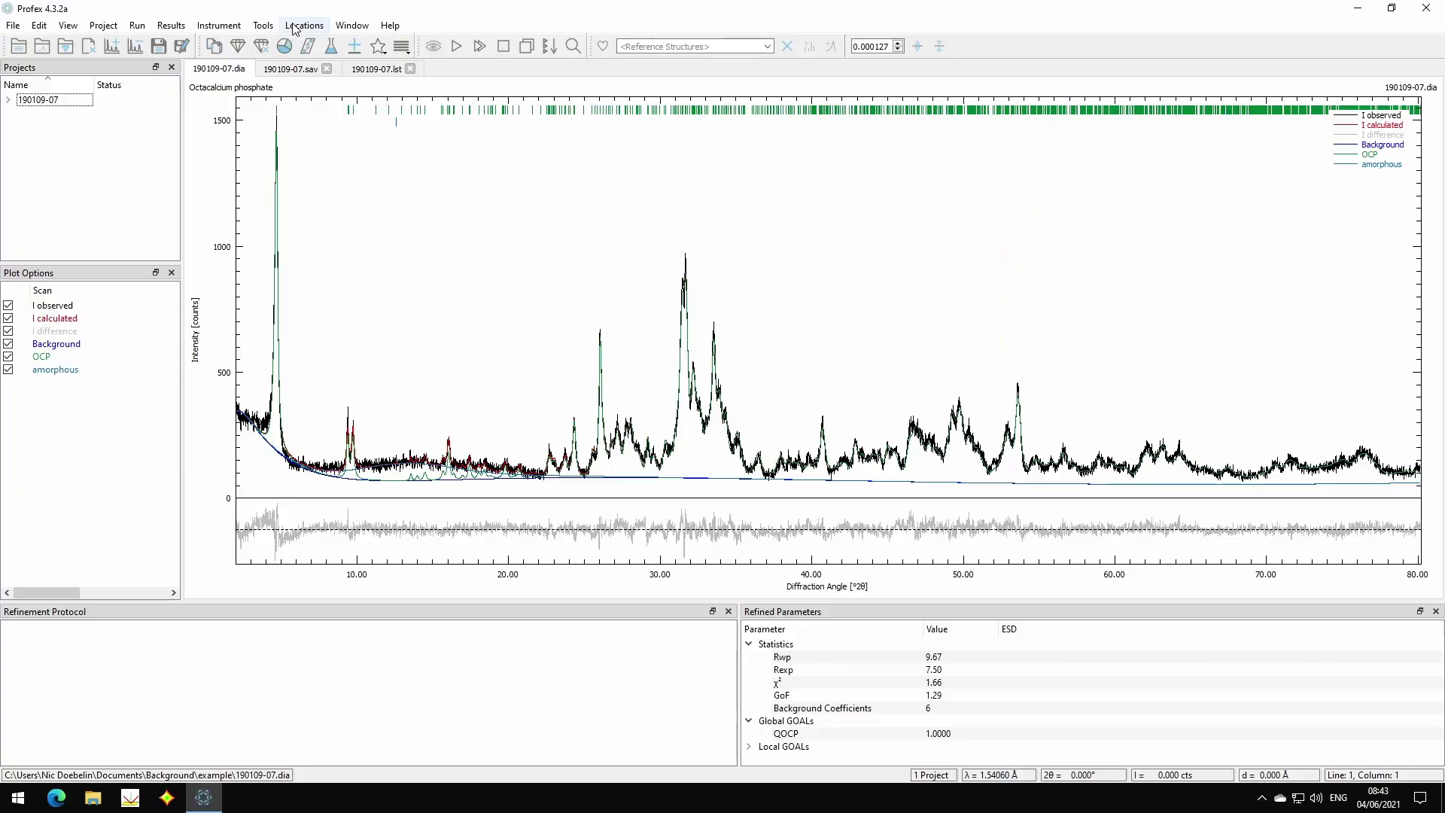
Open the current project's Background folder in File Explorer from Profex's Locations menu.
click(298, 28)
click(301, 45)
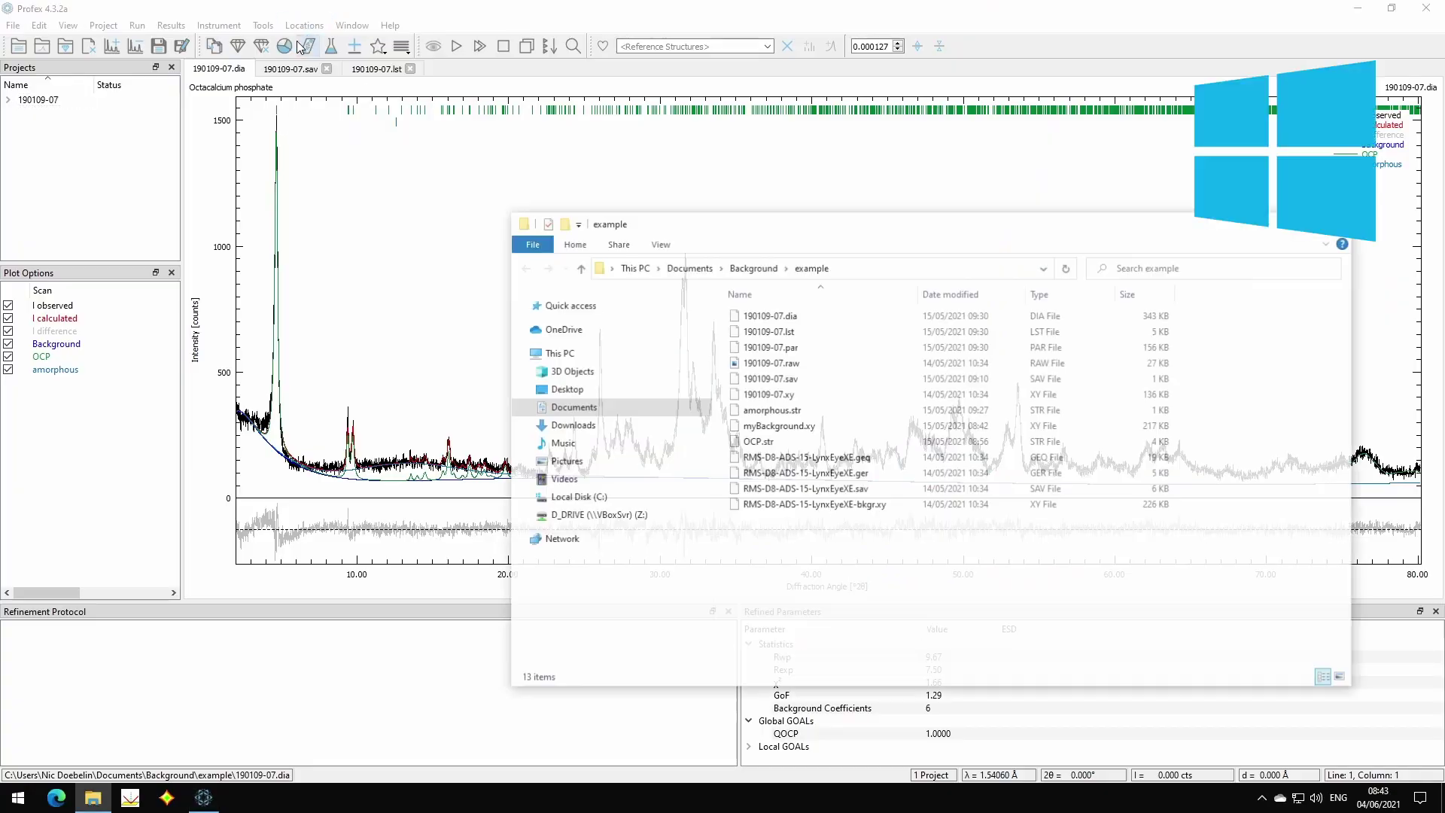
click(751, 267)
Compress the example folder into example.zip with Send to > Compressed (zipped) folder.
right_click(758, 316)
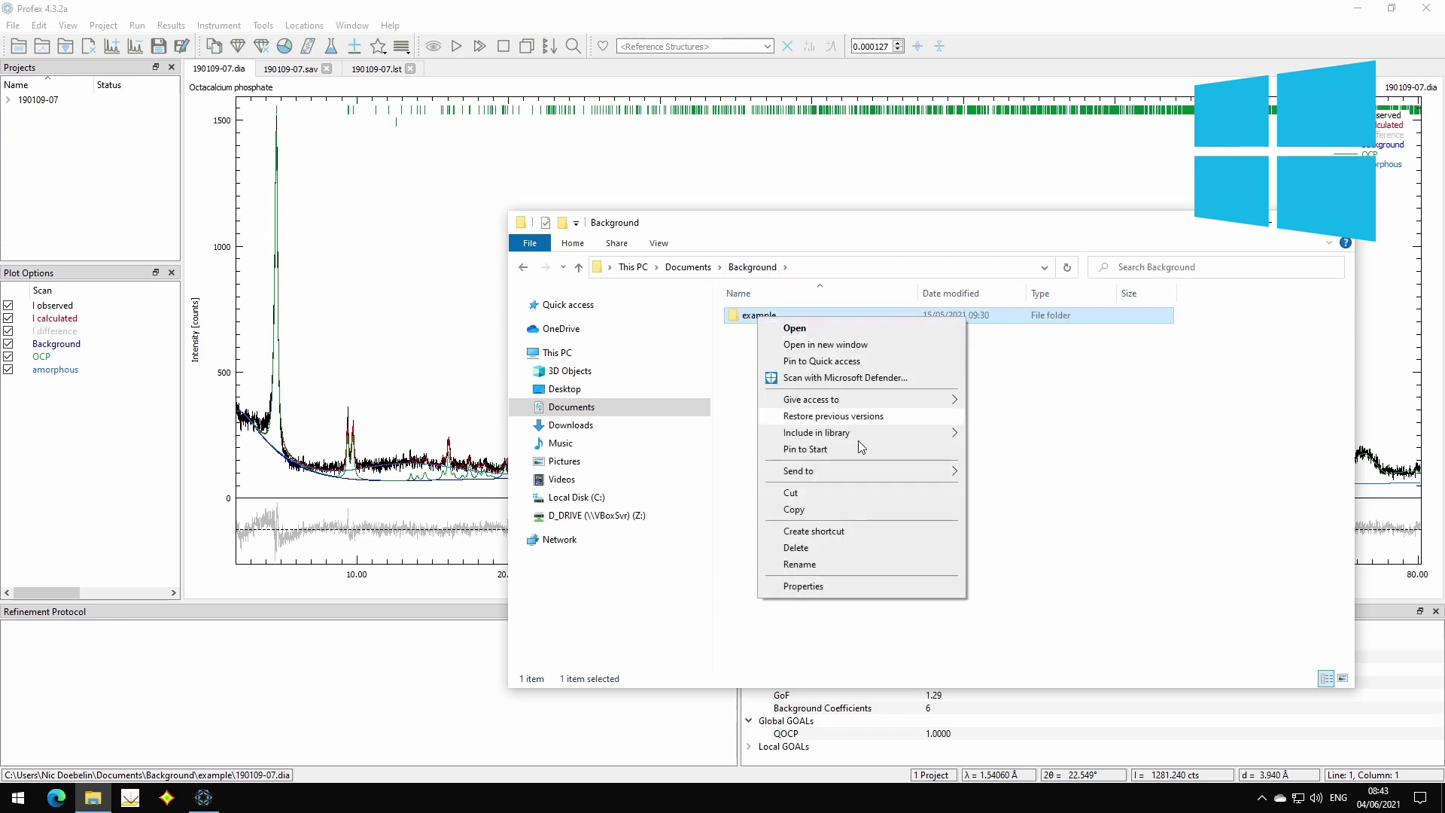
mouse_move(878, 472)
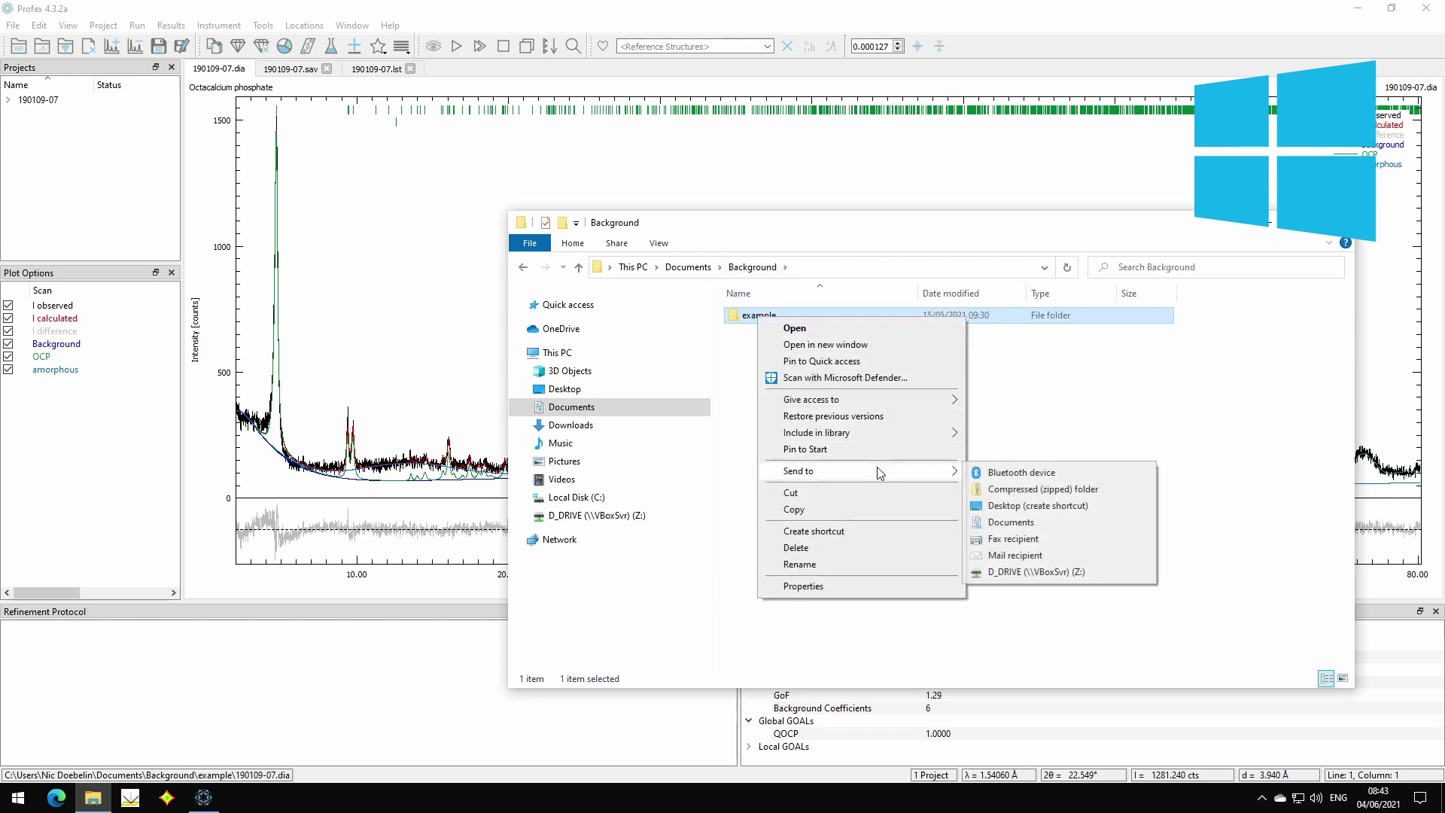
click(1043, 490)
key(Return)
click(1042, 497)
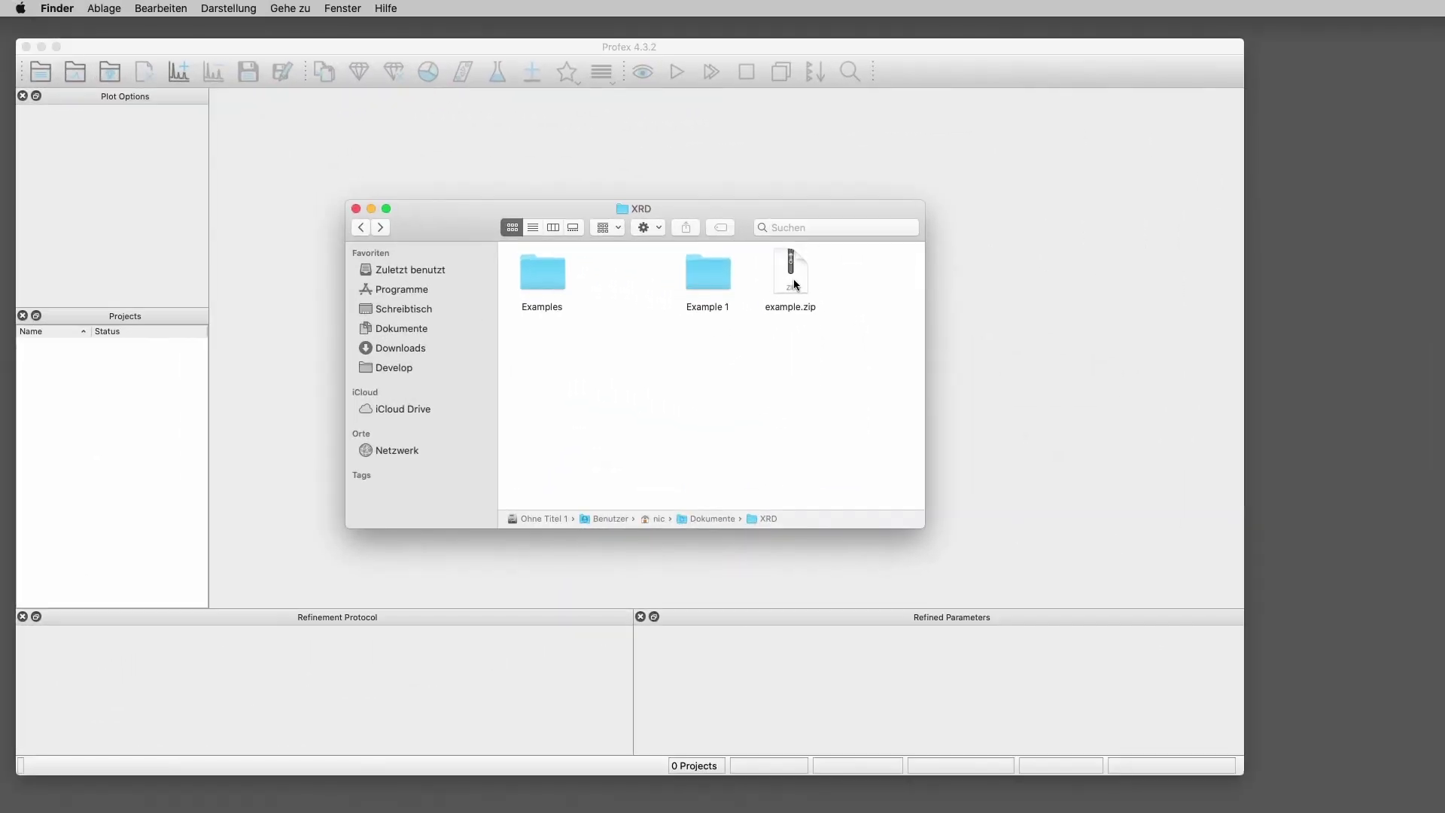
Unzip example.zip in Finder and drag its 190109-07.dia project into Profex.
click(794, 283)
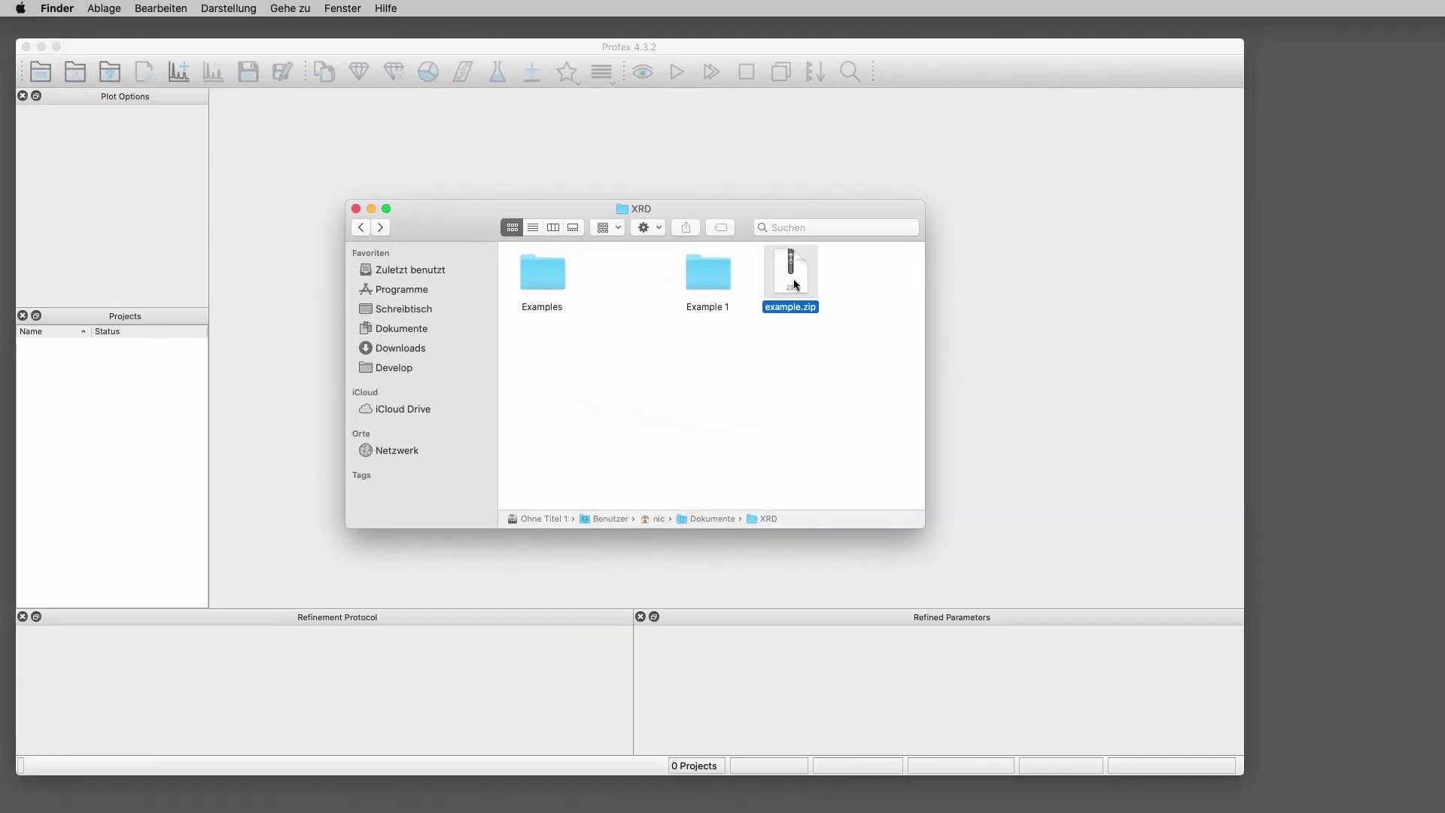
double_click(794, 284)
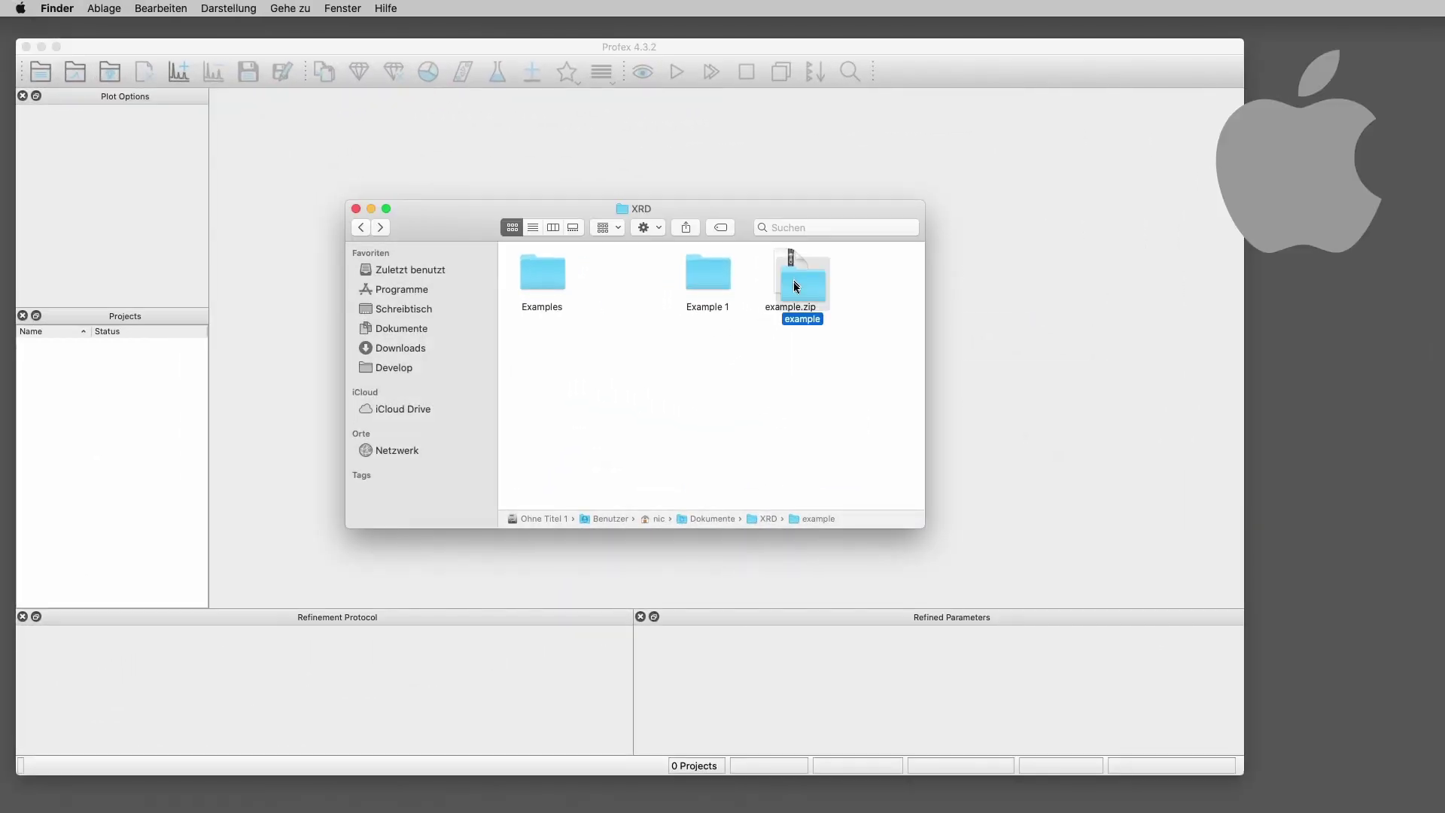
drag(796, 288, 656, 387)
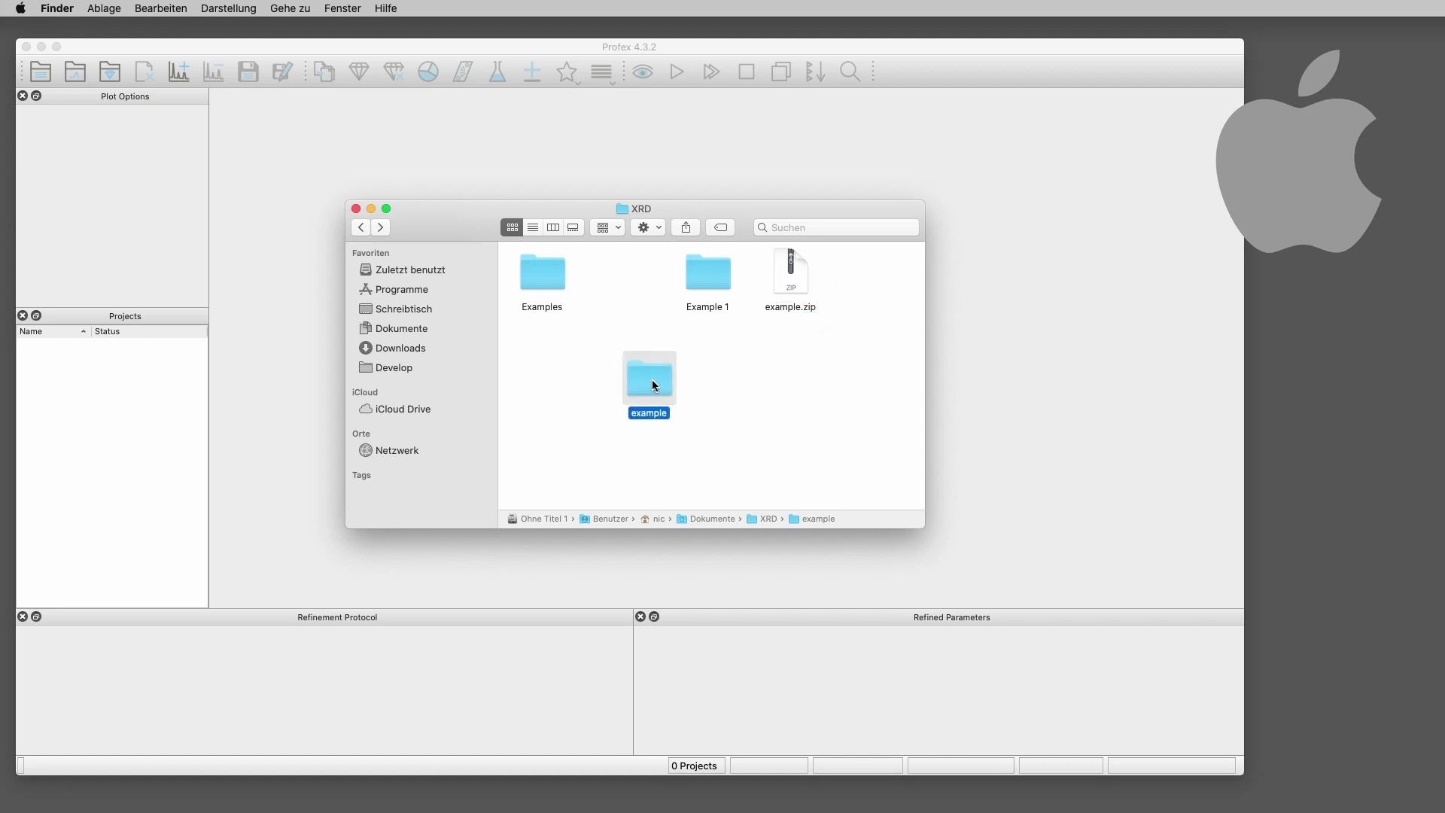
double_click(652, 382)
drag(540, 284, 260, 300)
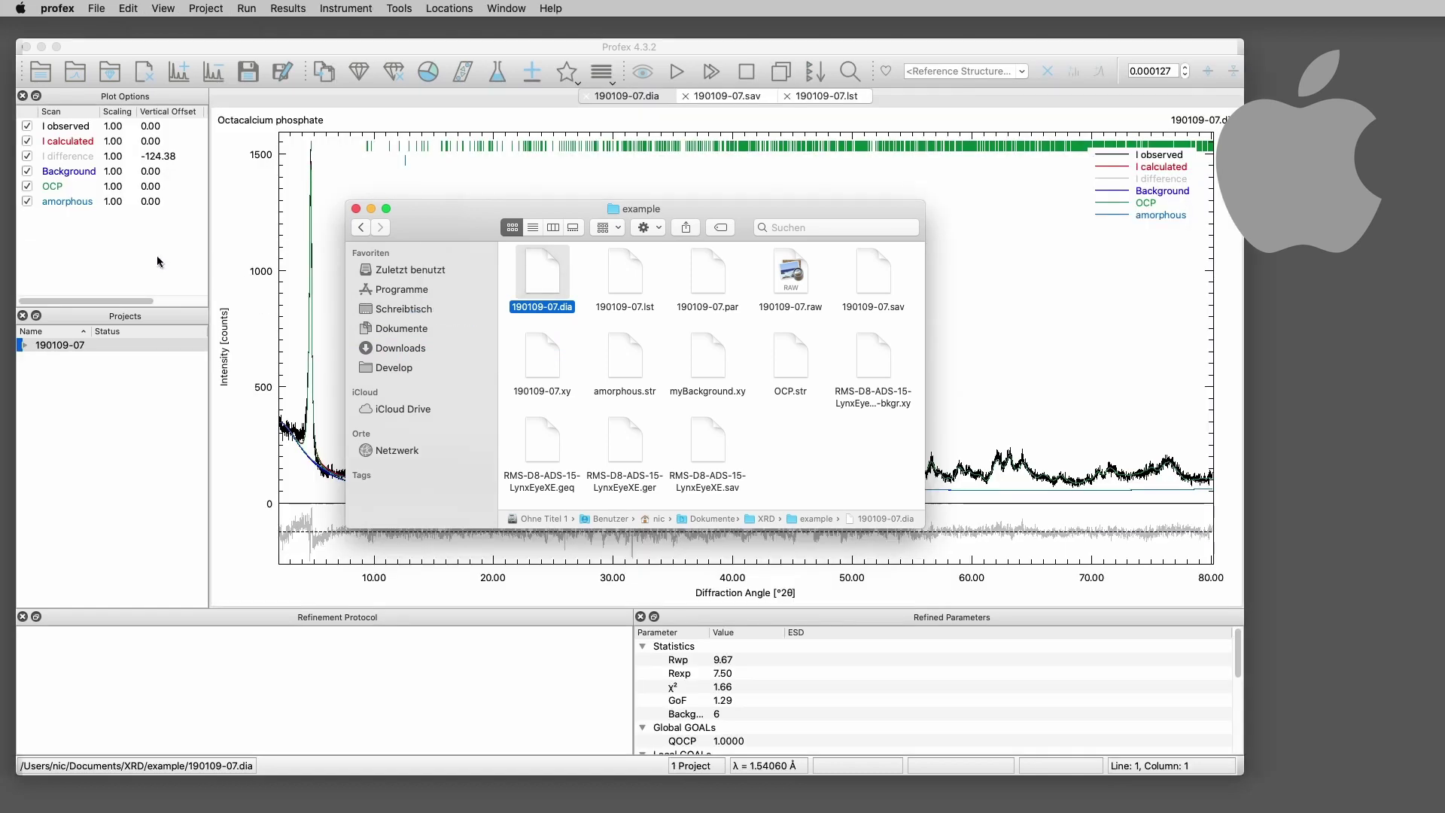
Run the 190109-07 refinement, which reports Rwp 9.67 and GoF 1.29.
click(678, 76)
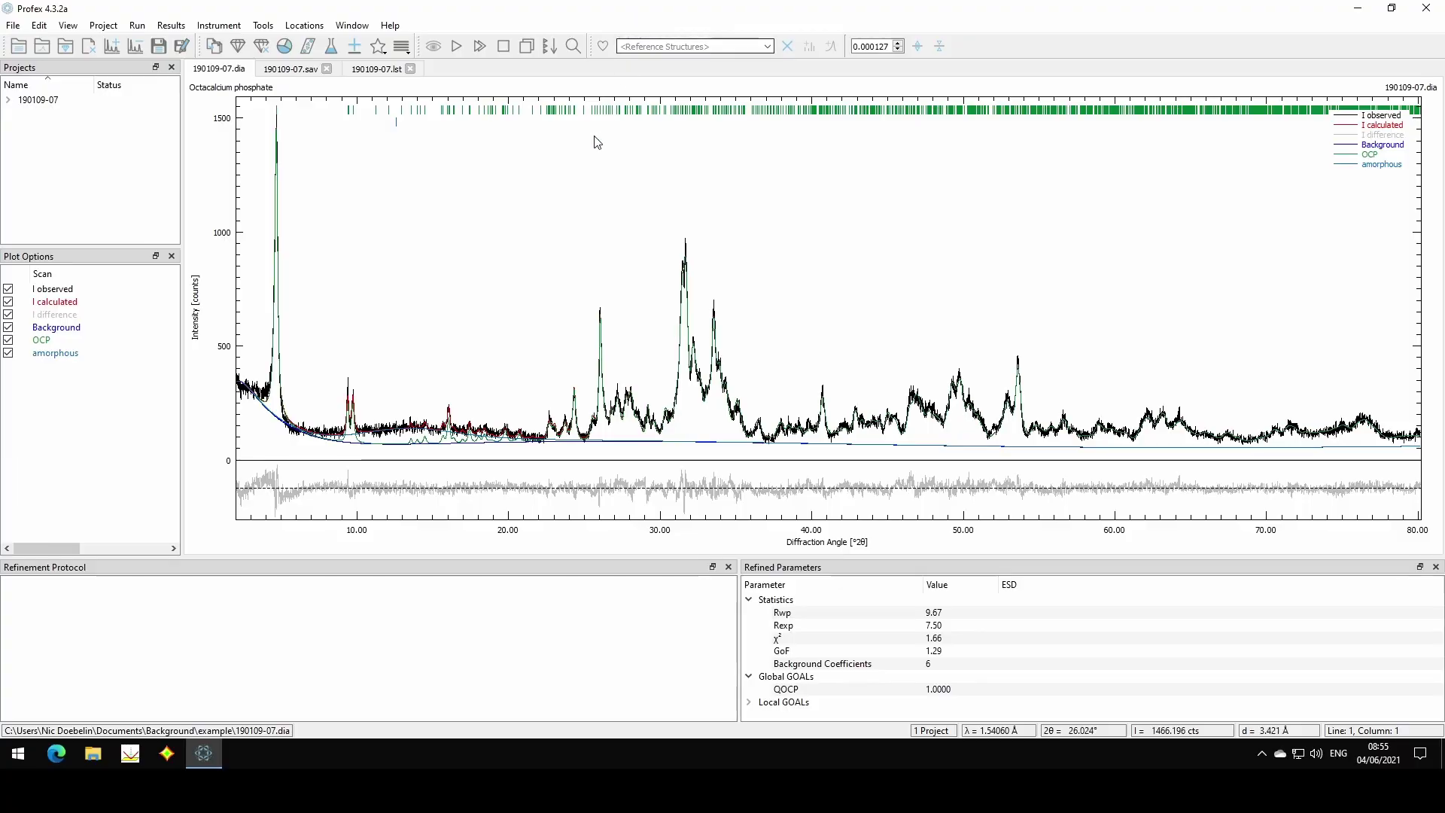
click(105, 26)
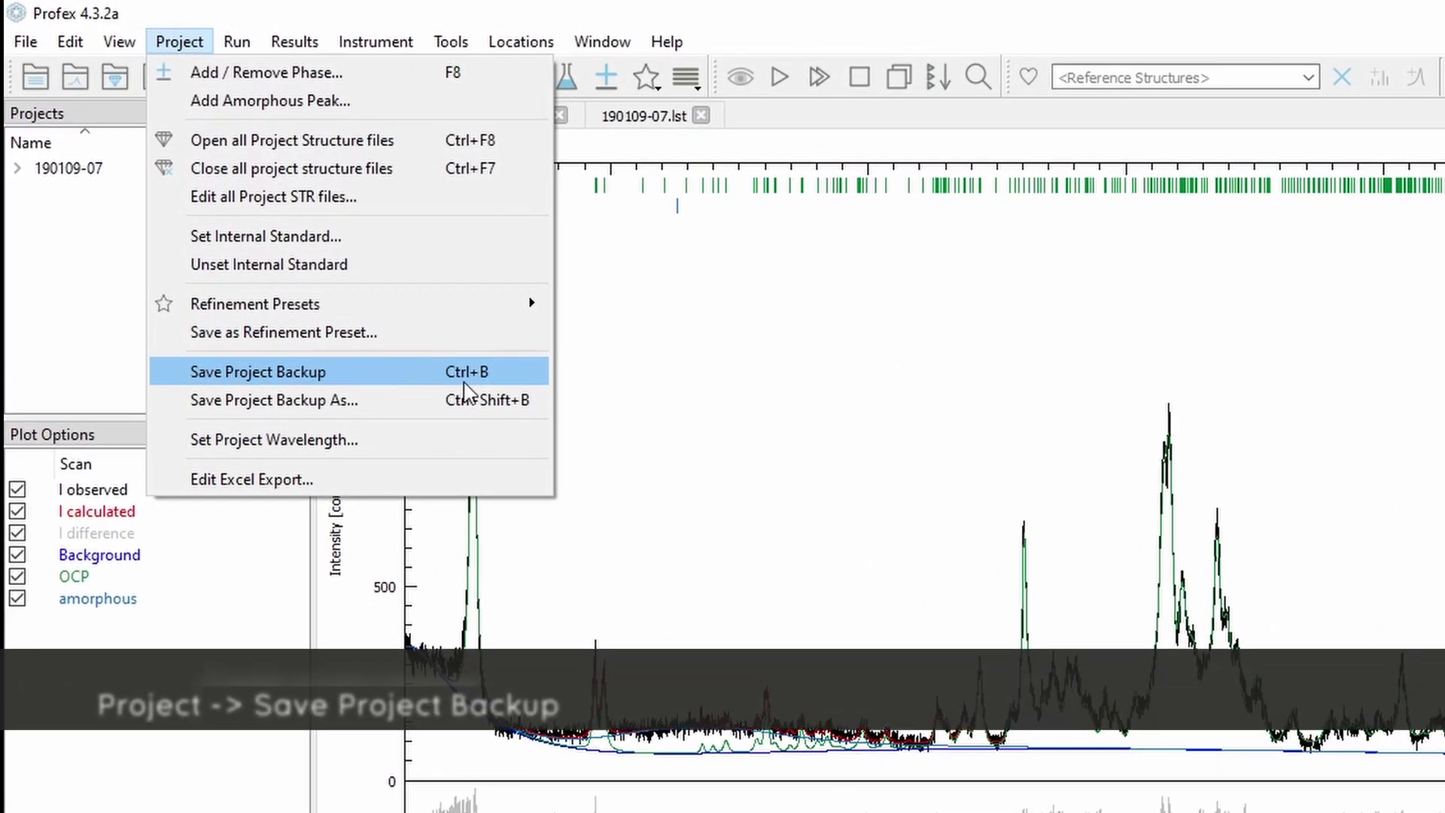
click(422, 380)
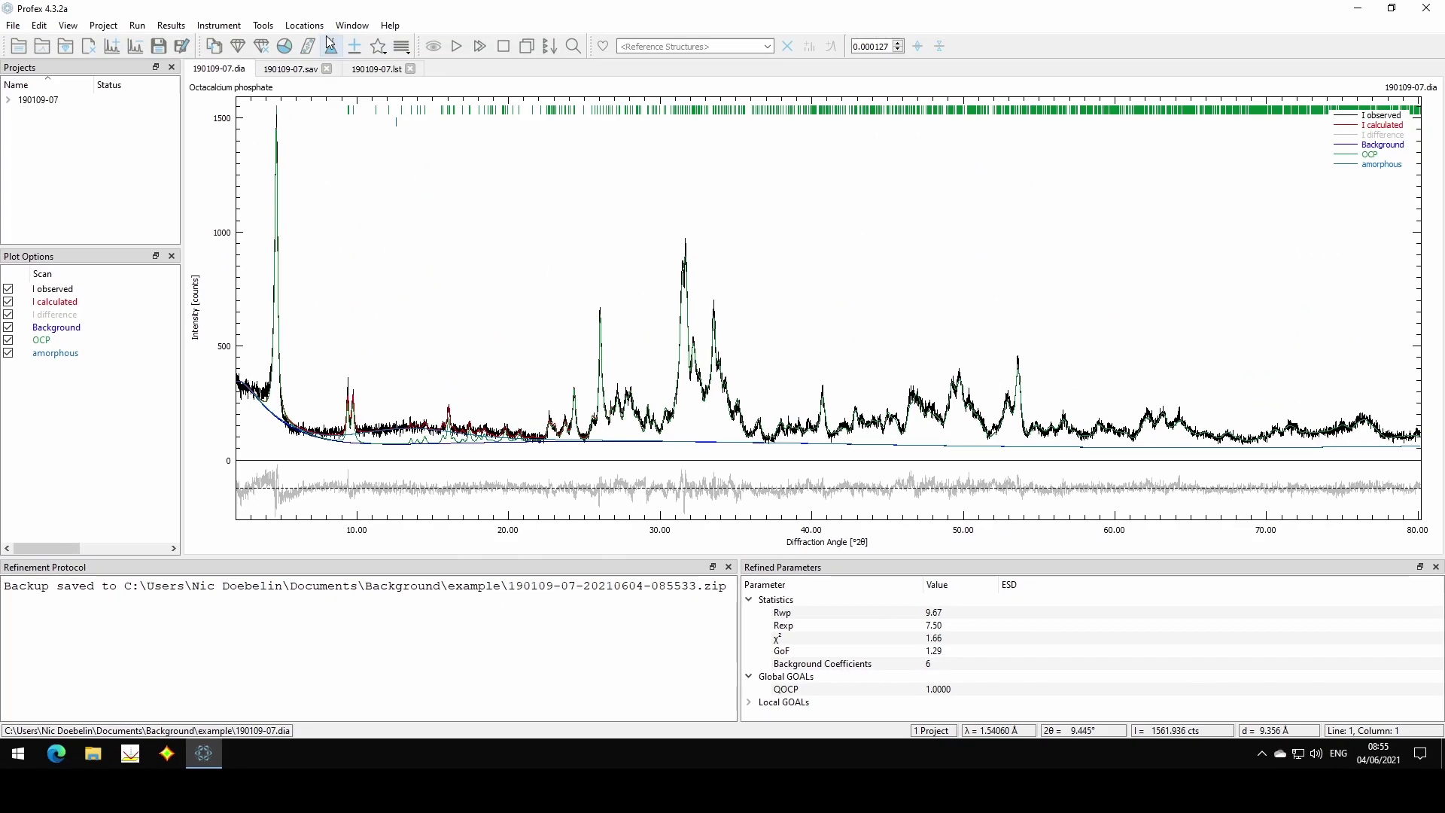
click(307, 26)
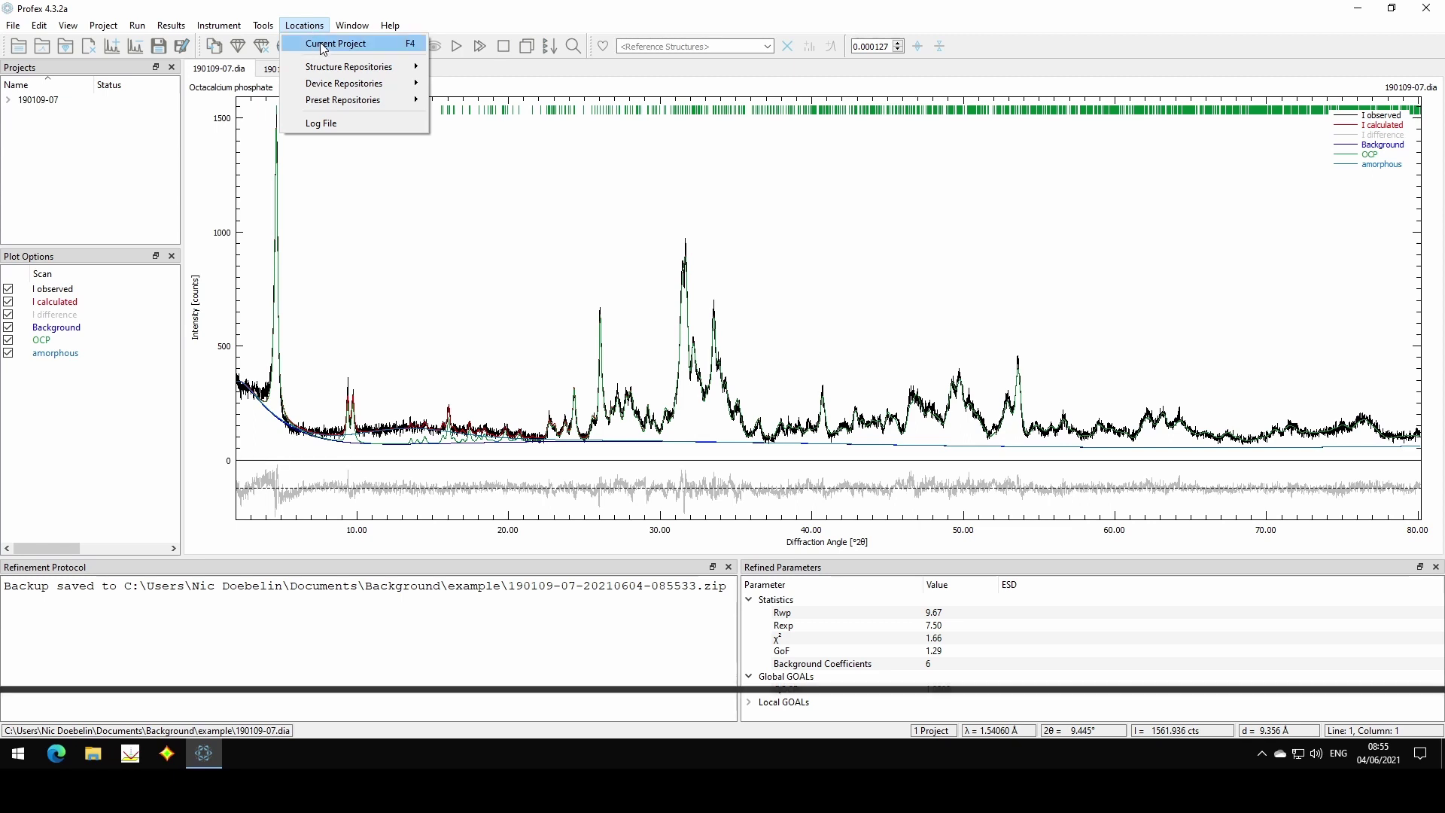
Check the 477 KB backup zip in the Background folder in Explorer, then return to Profex.
click(322, 46)
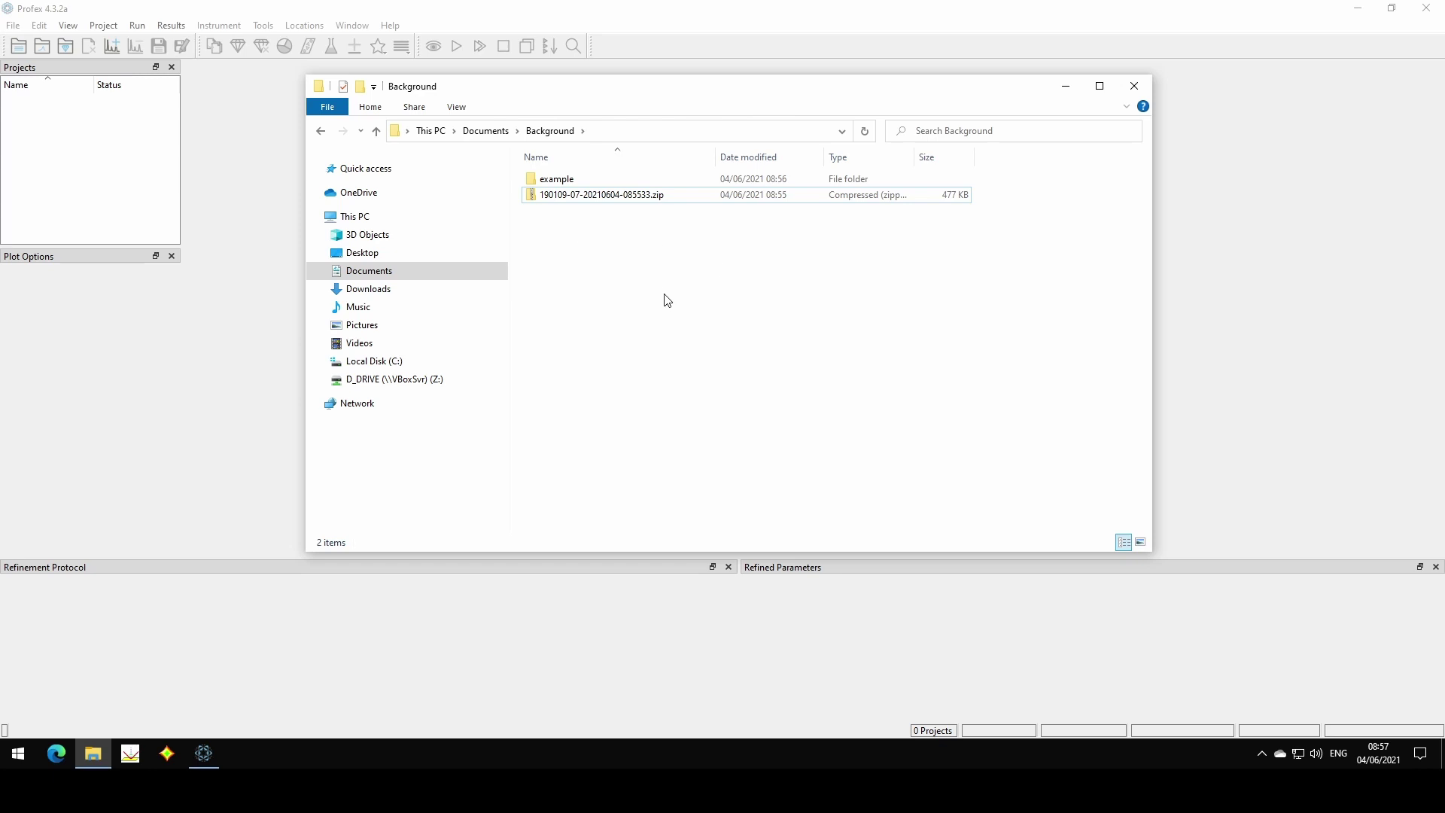
click(570, 201)
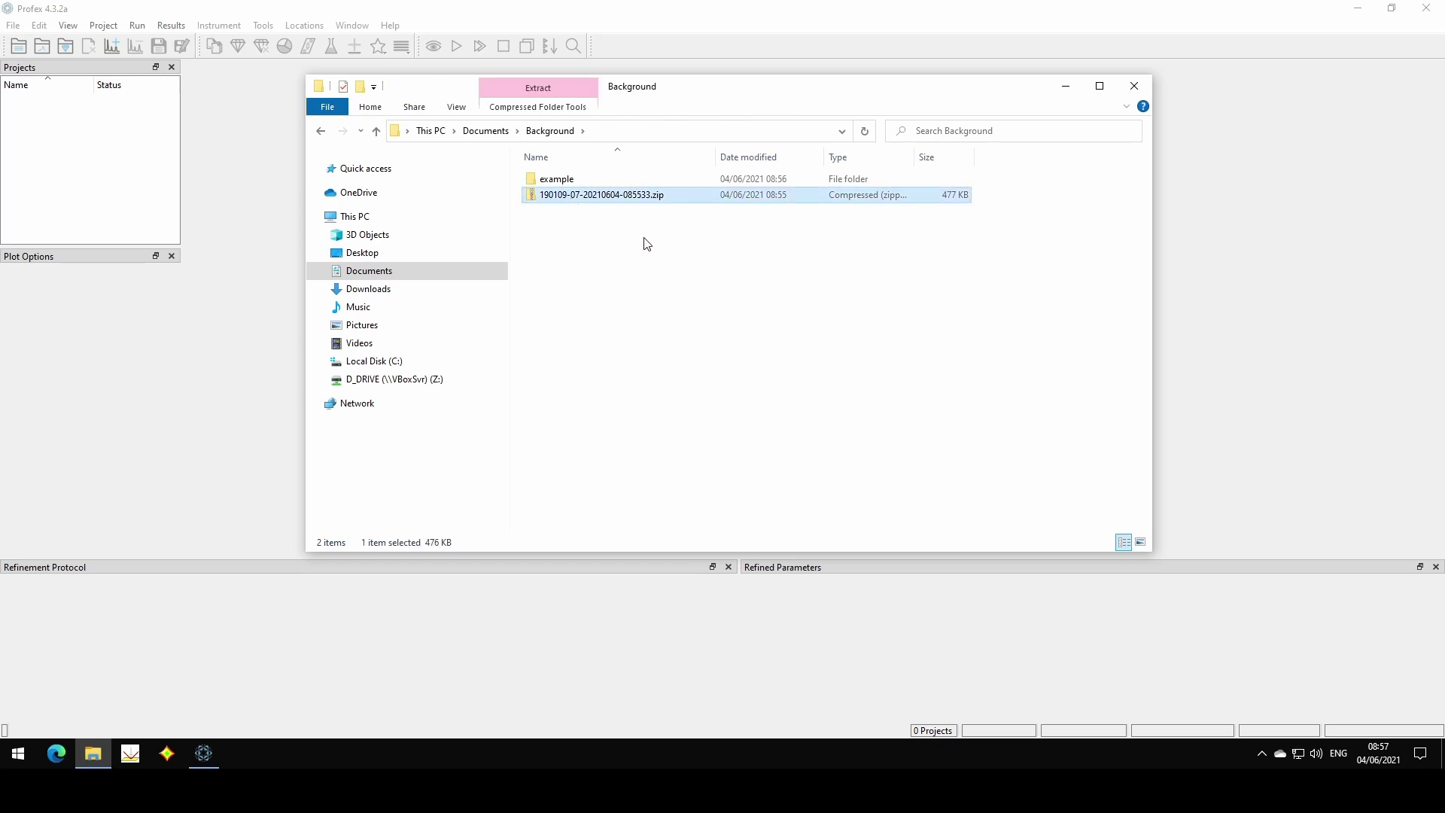
click(49, 145)
click(18, 42)
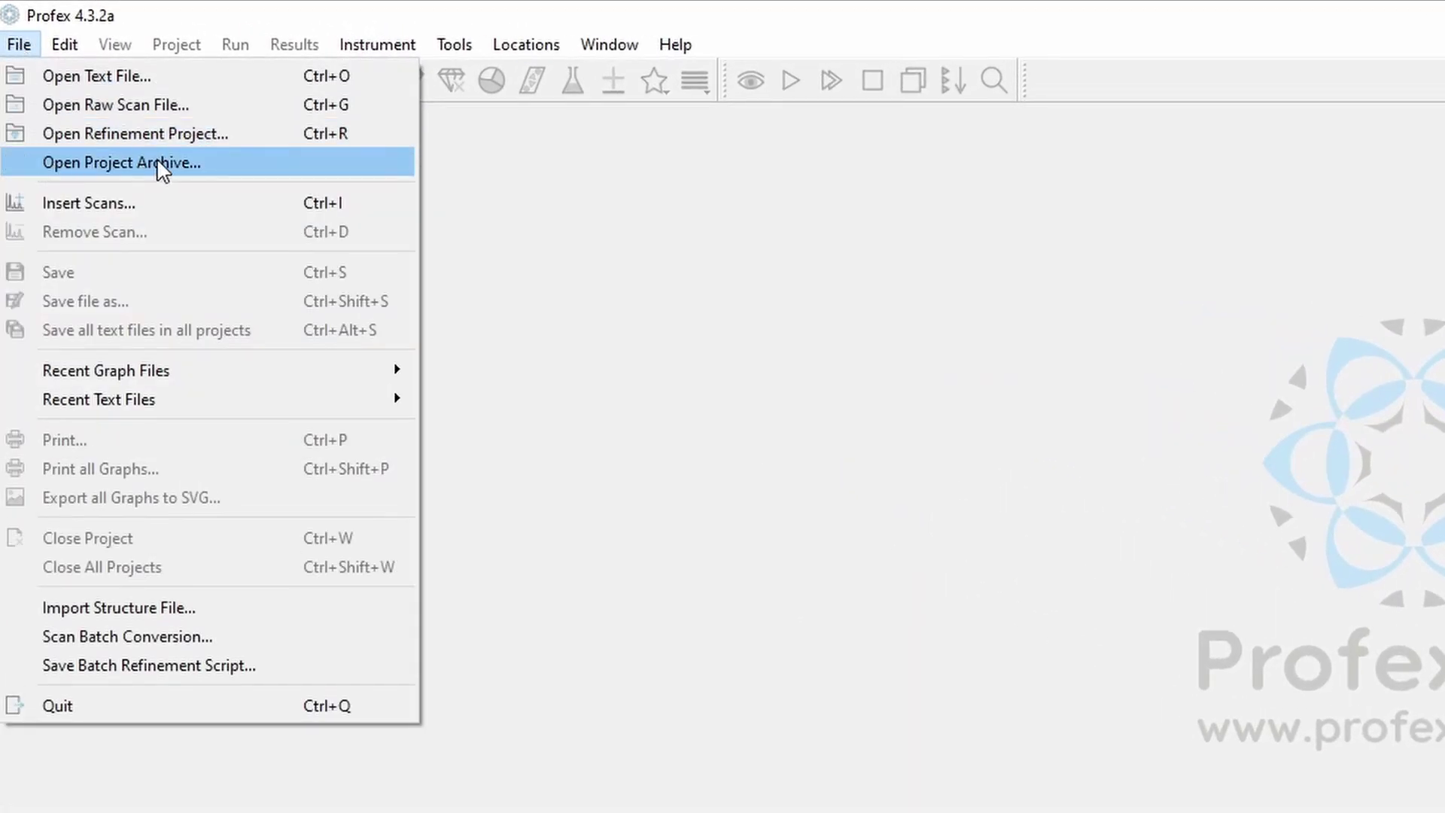
click(259, 174)
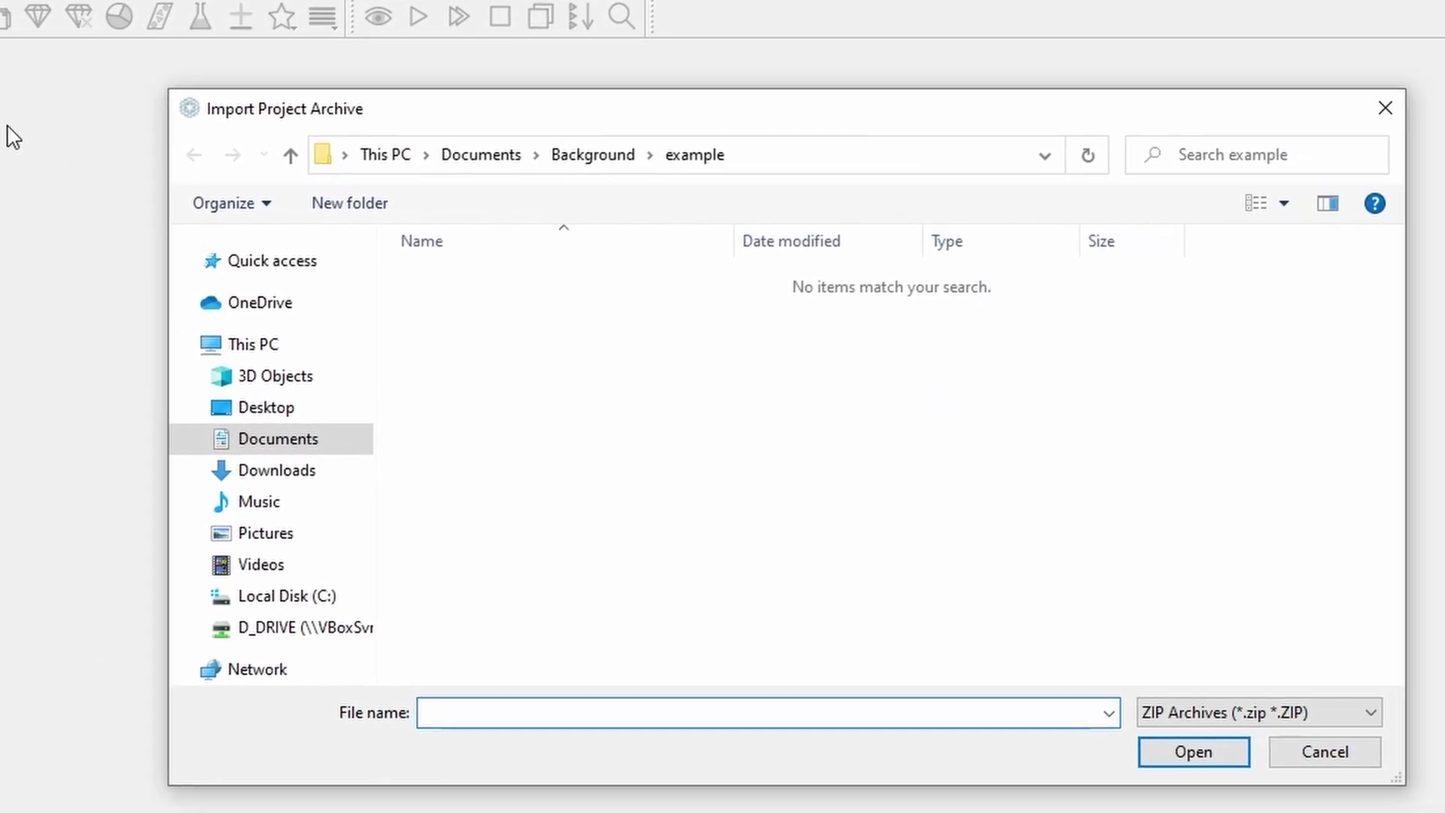
click(486, 147)
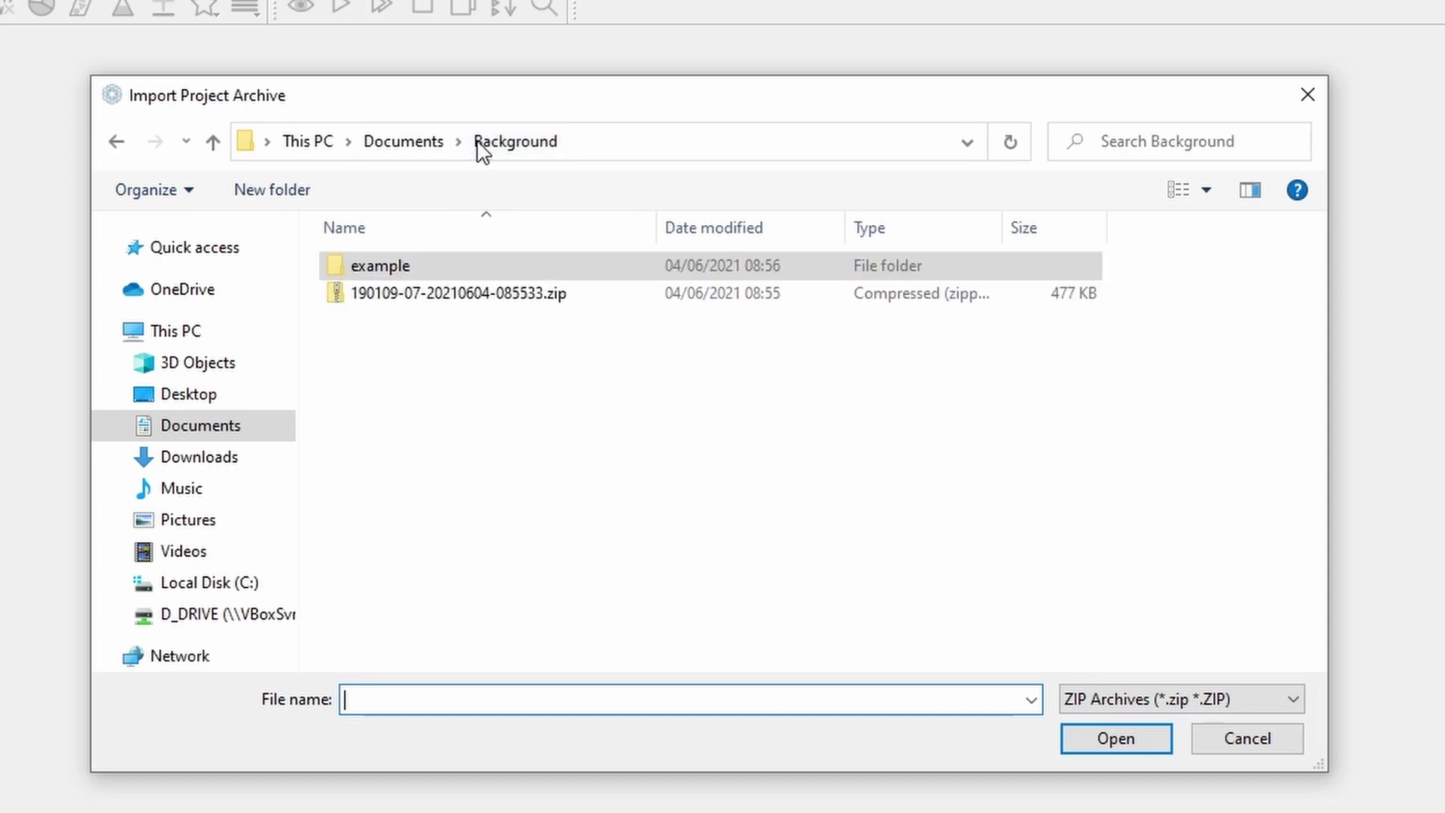
click(533, 295)
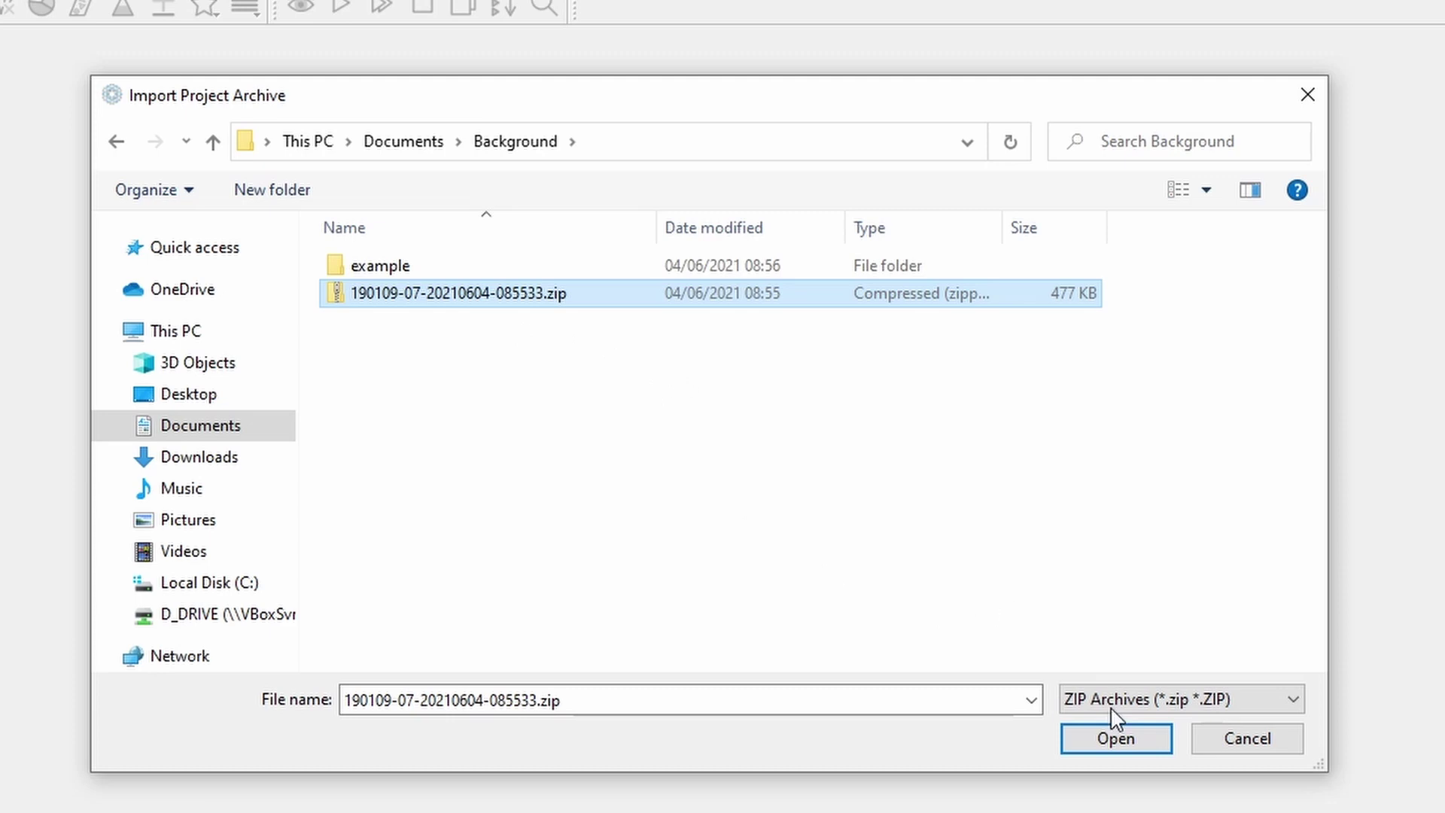
click(1116, 743)
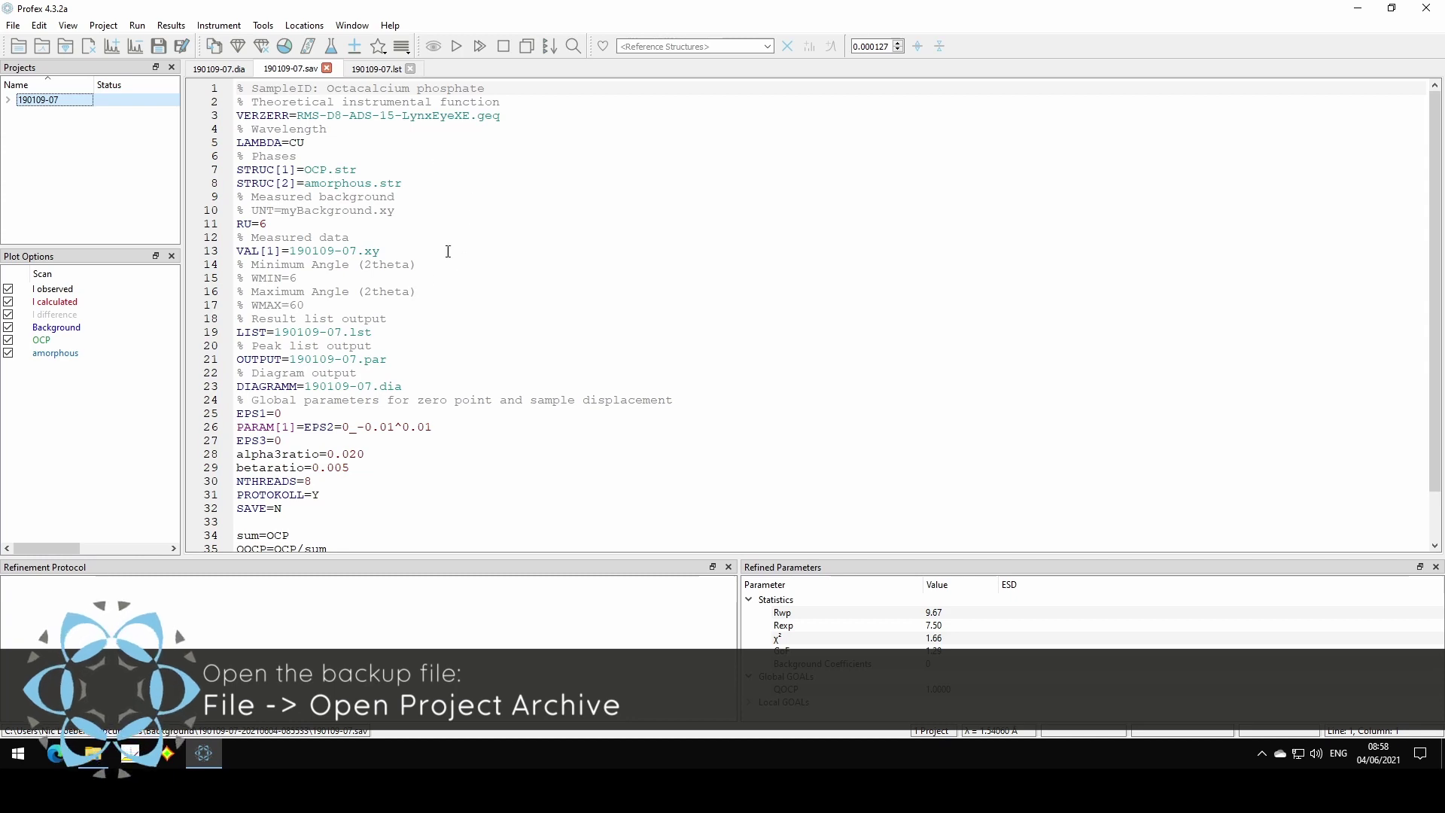
click(456, 48)
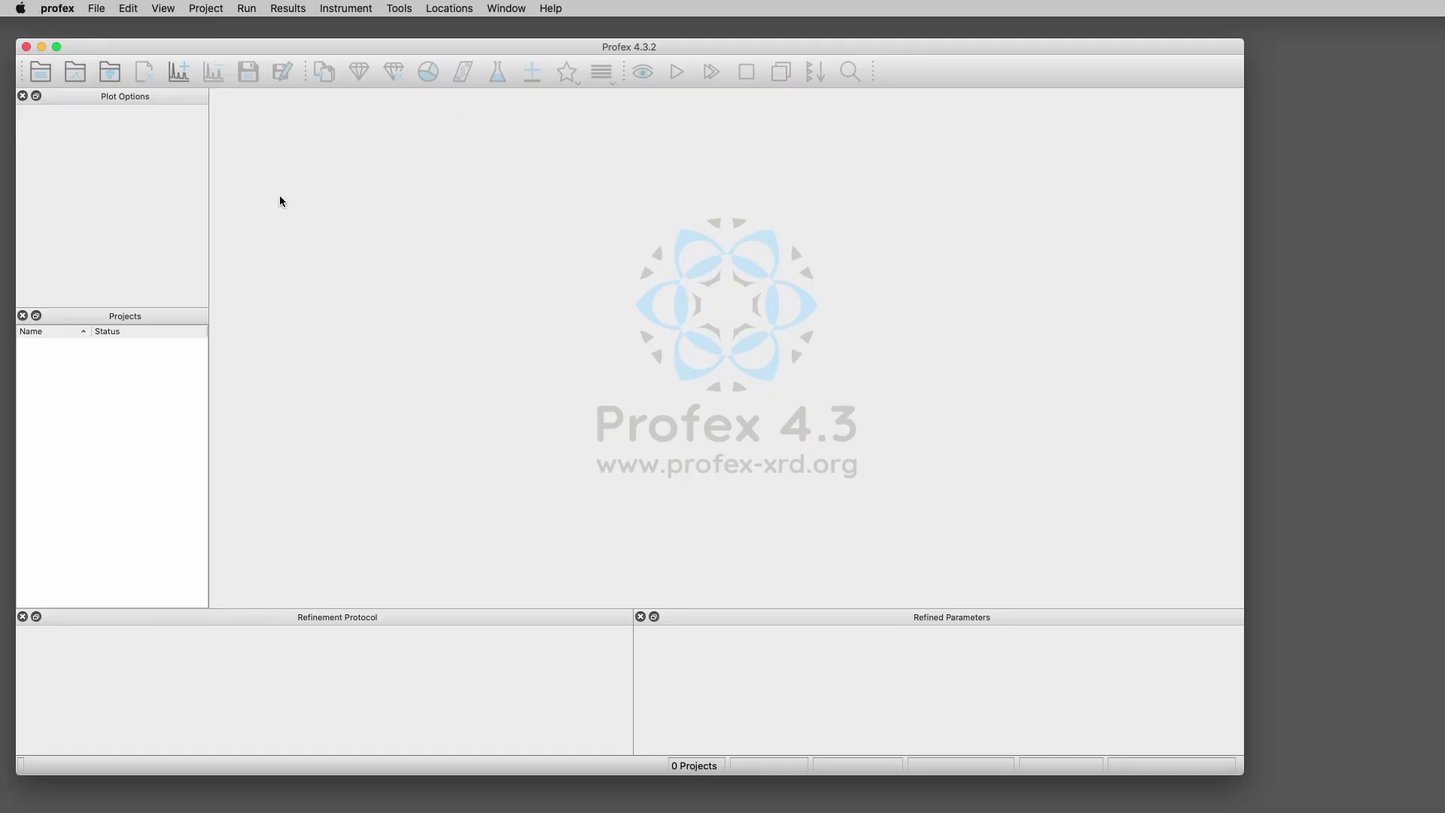
click(103, 12)
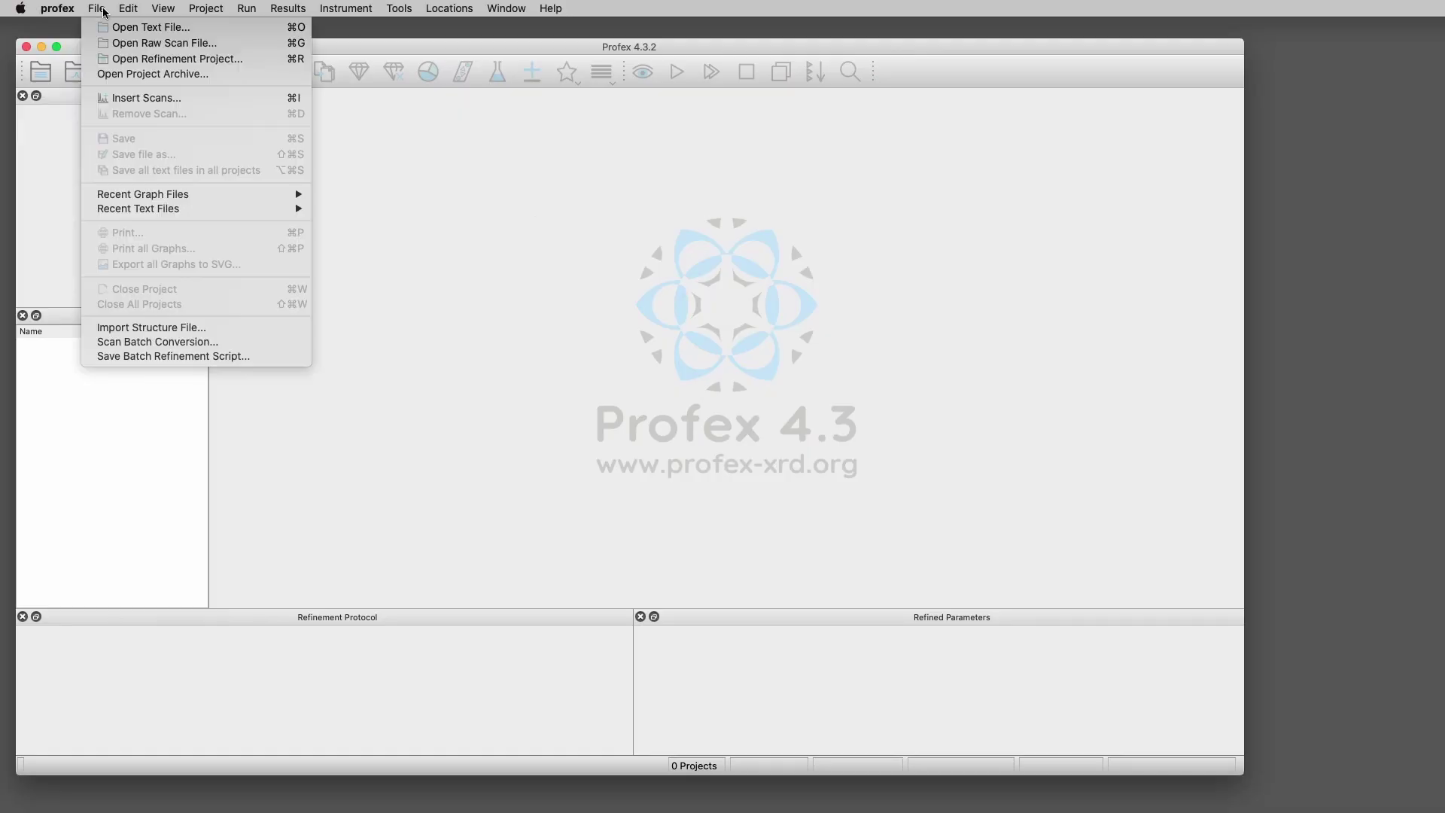
click(126, 74)
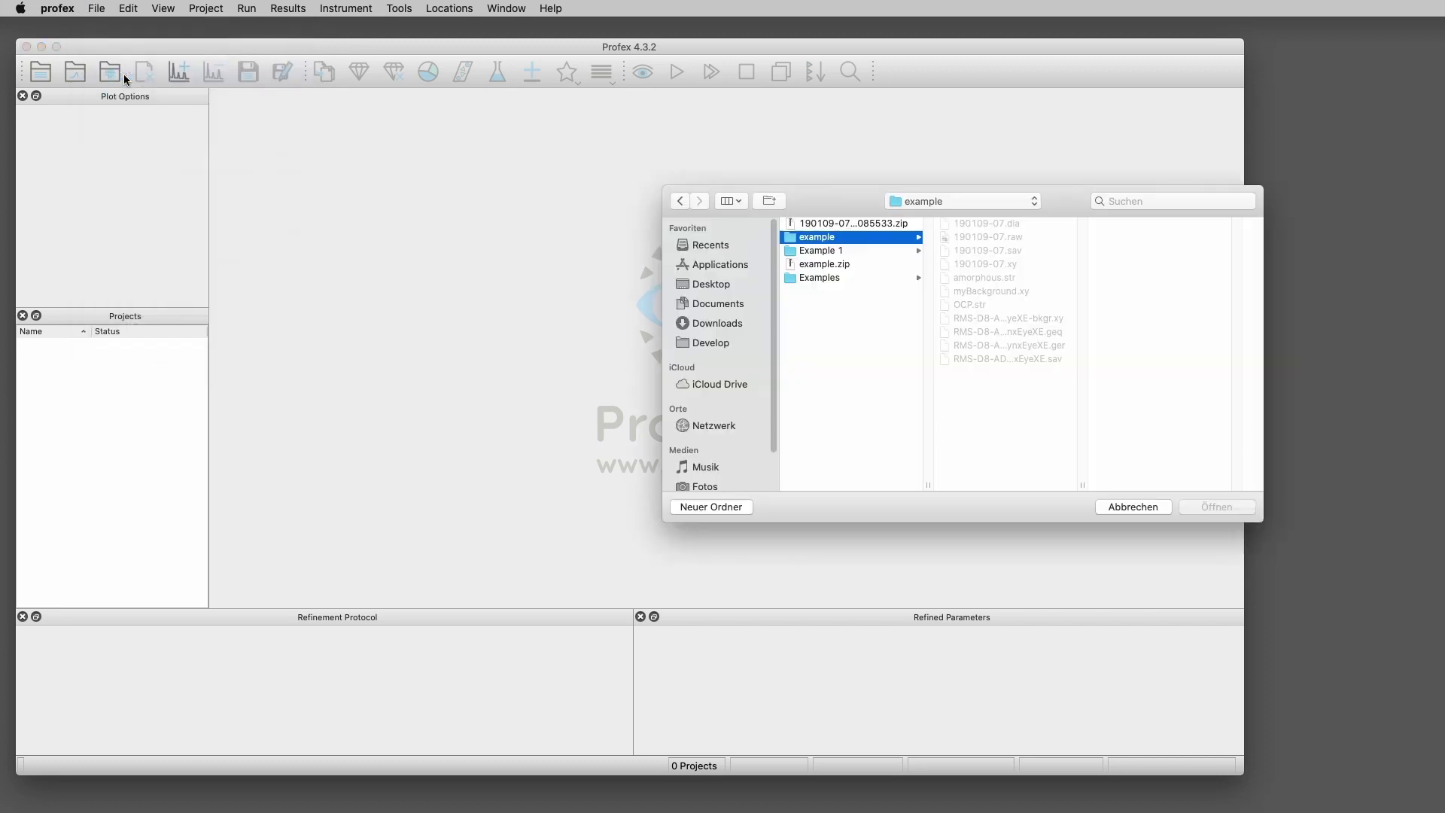
click(891, 224)
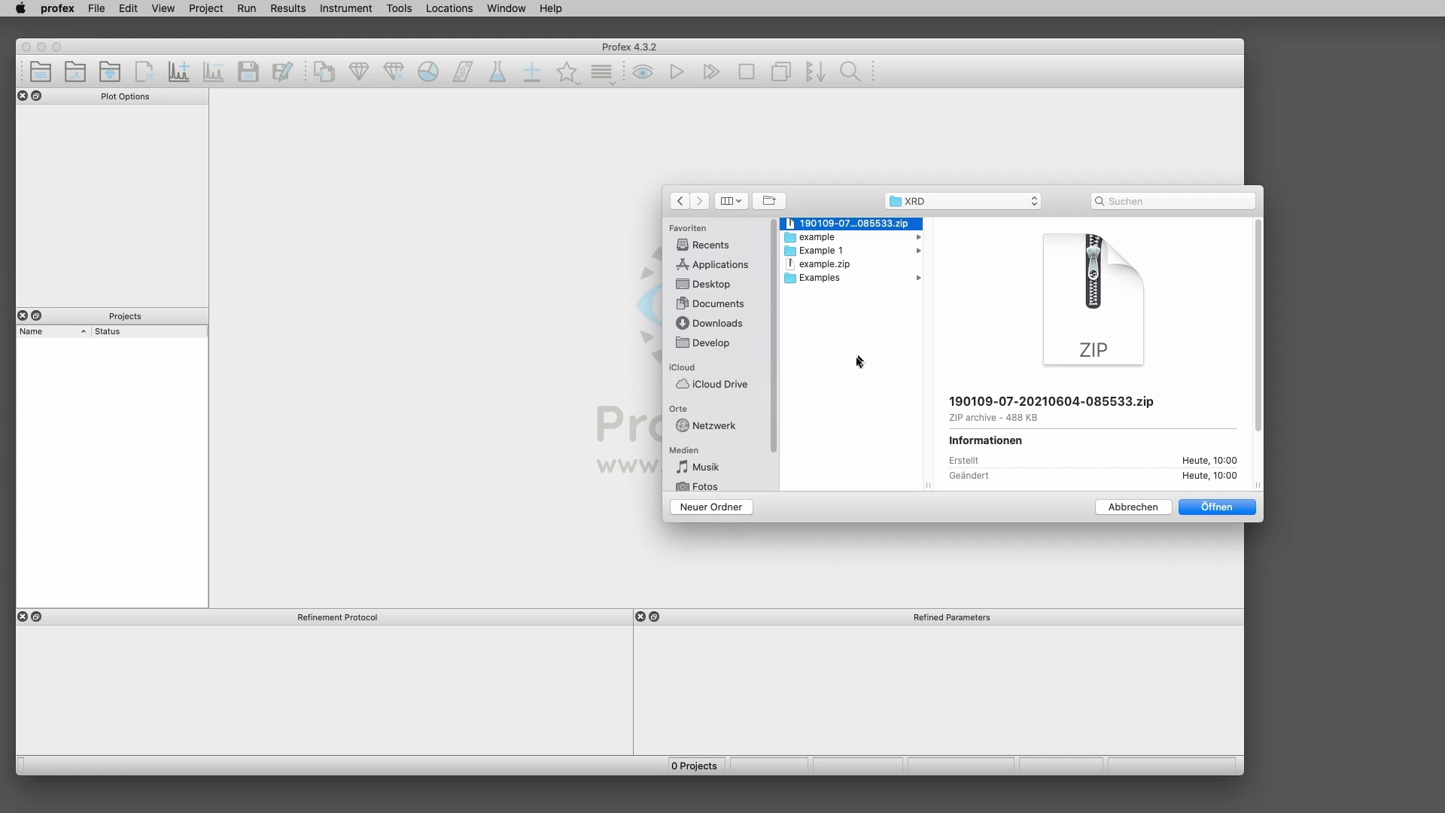
click(1200, 506)
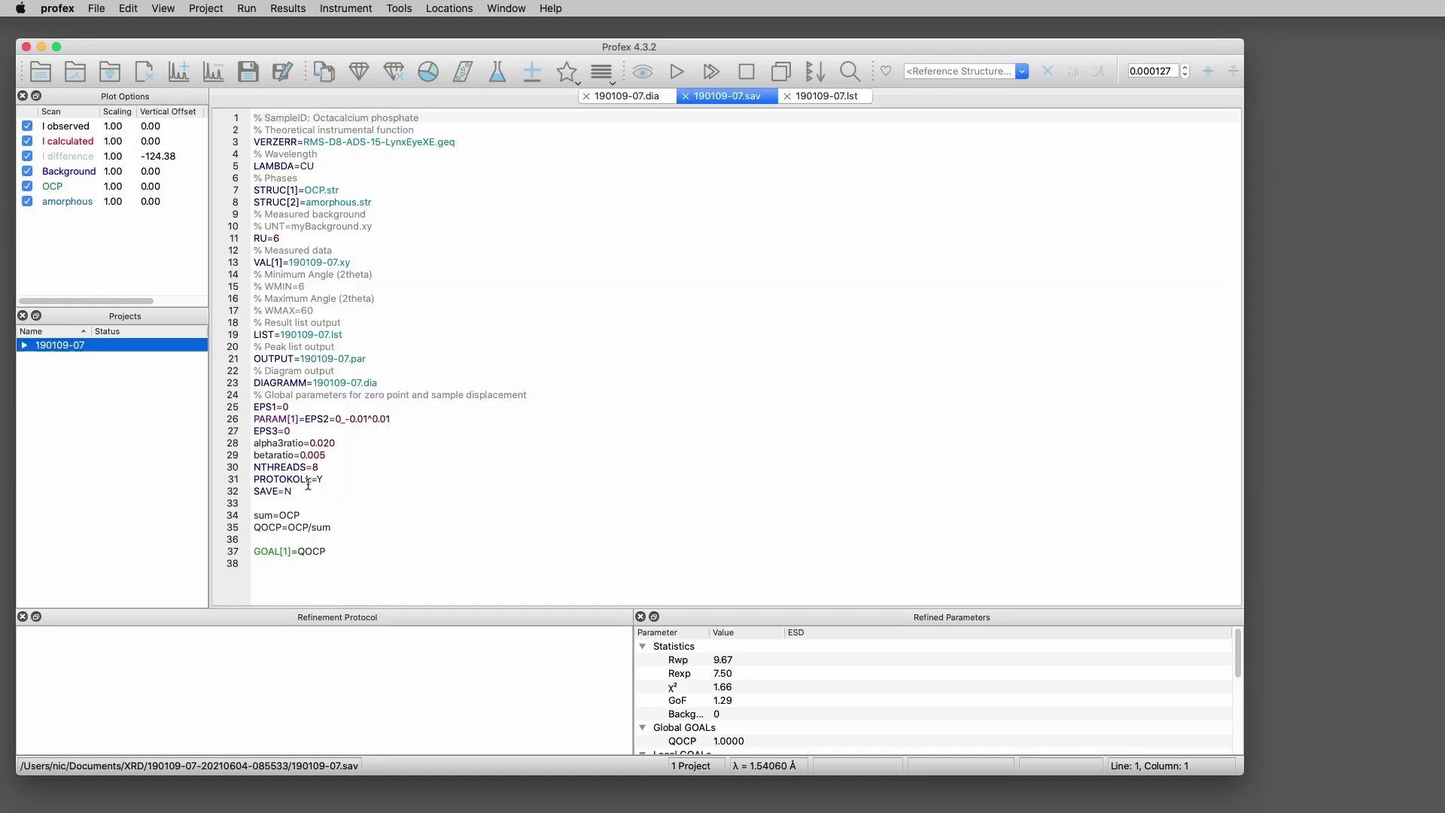
click(676, 73)
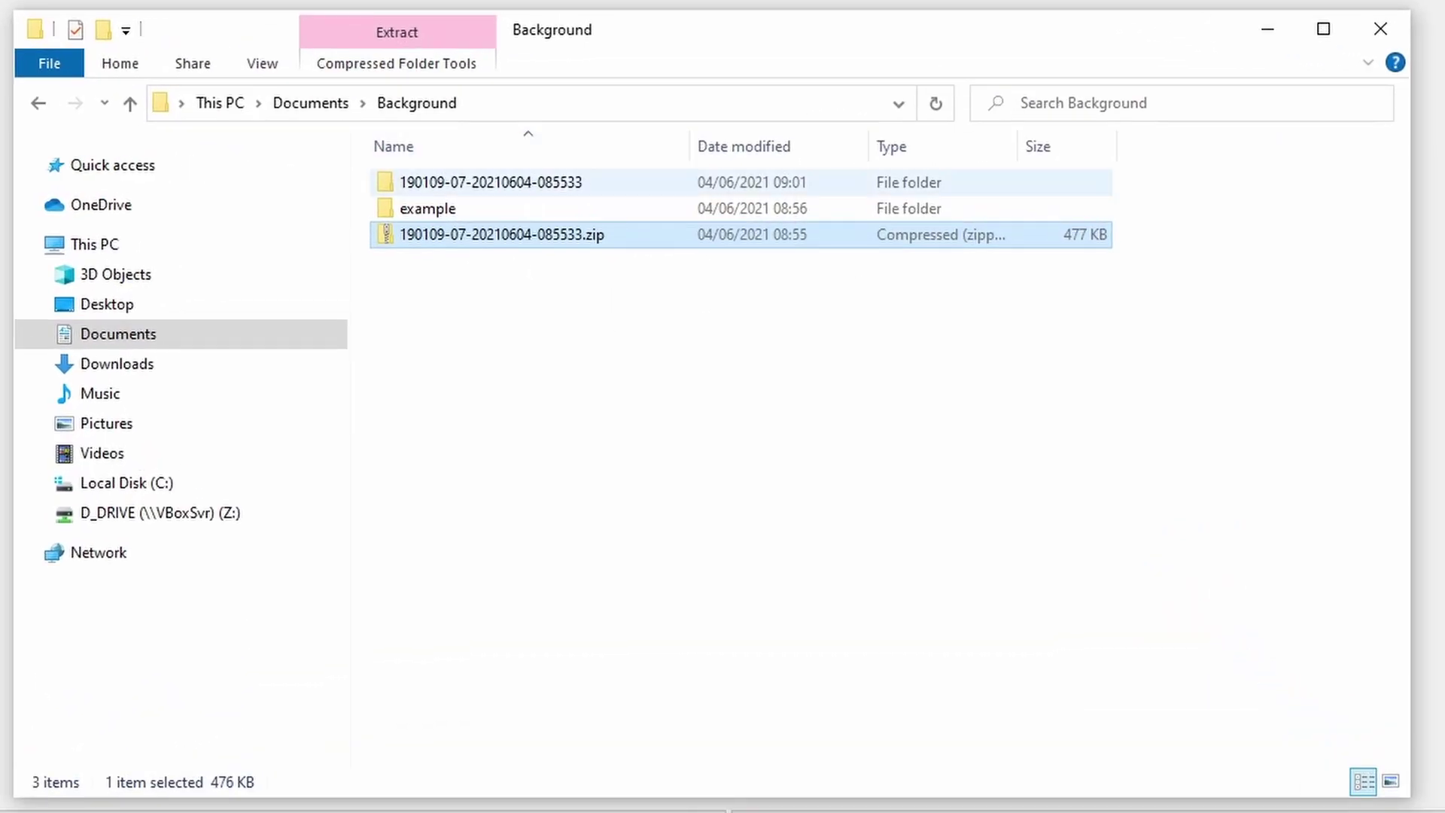
click(677, 182)
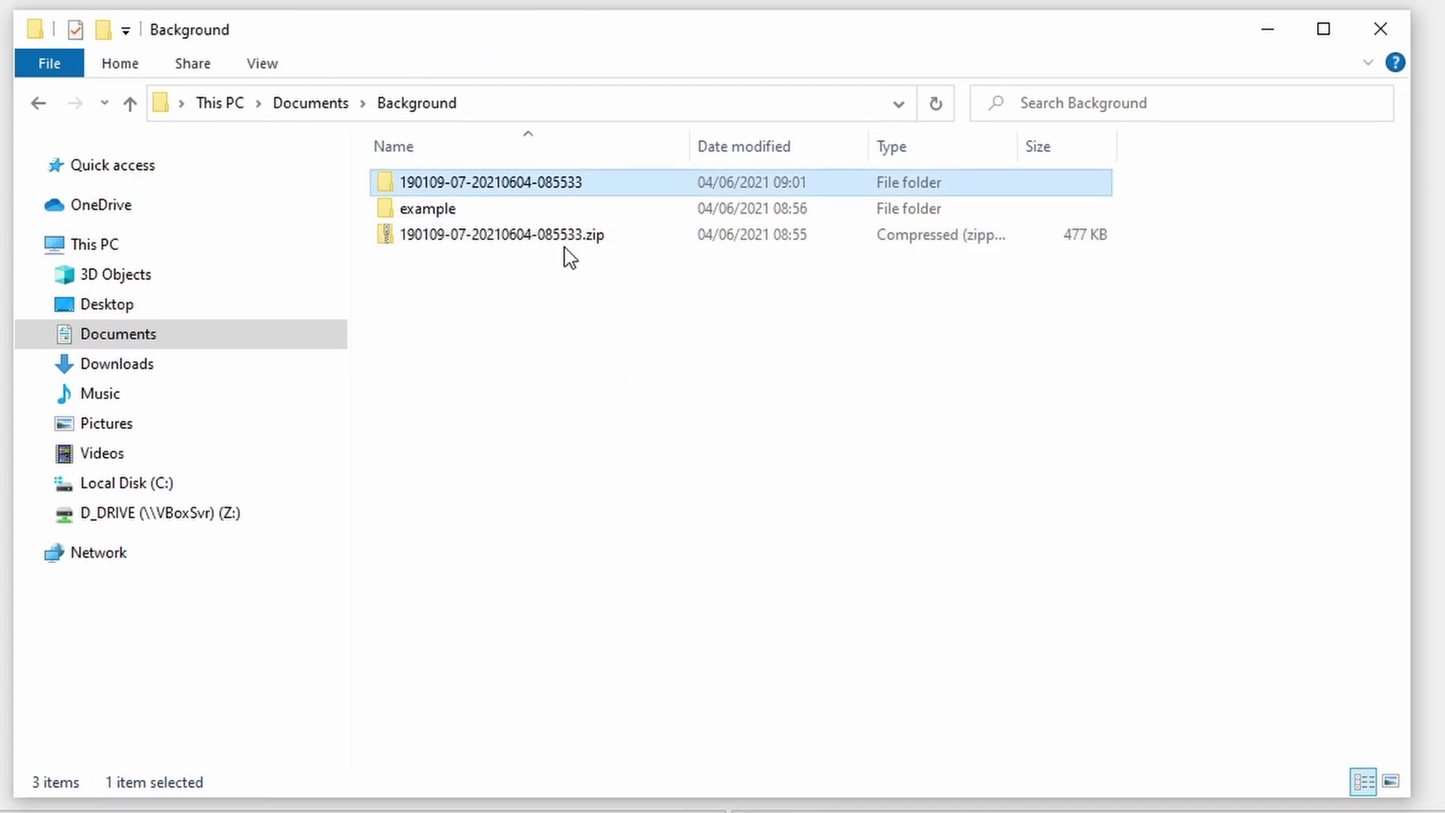
click(536, 286)
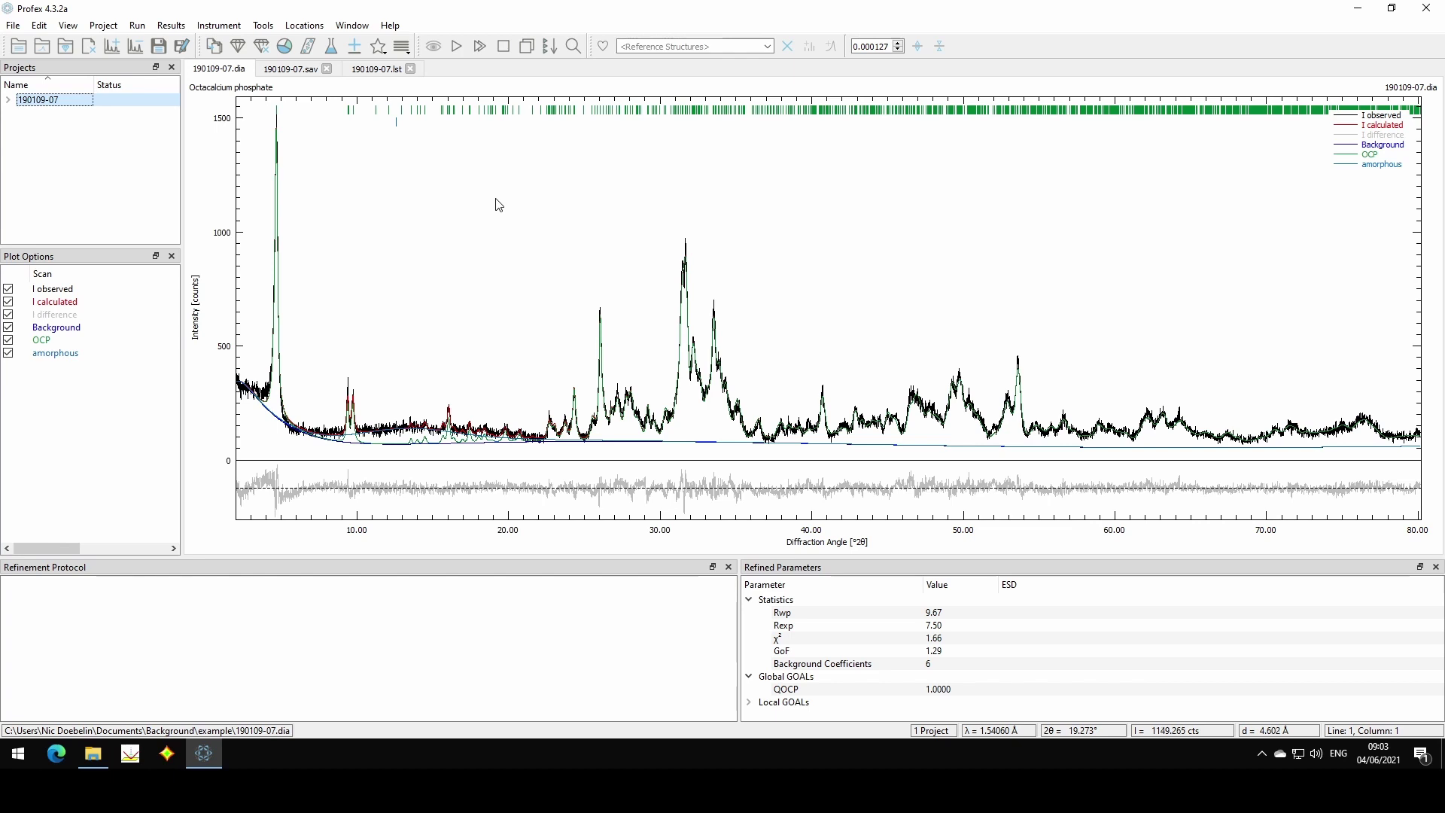
click(105, 25)
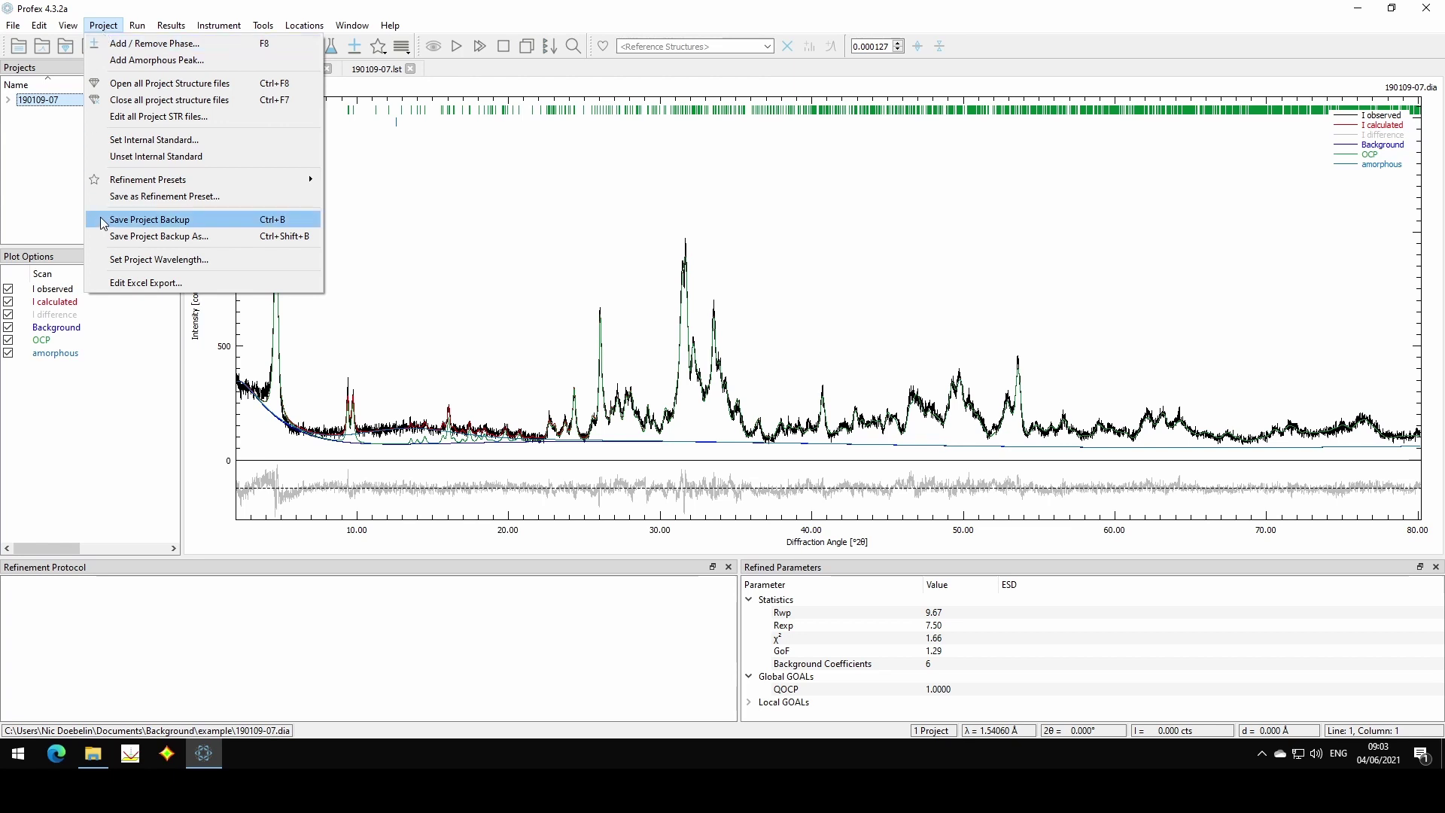
click(145, 219)
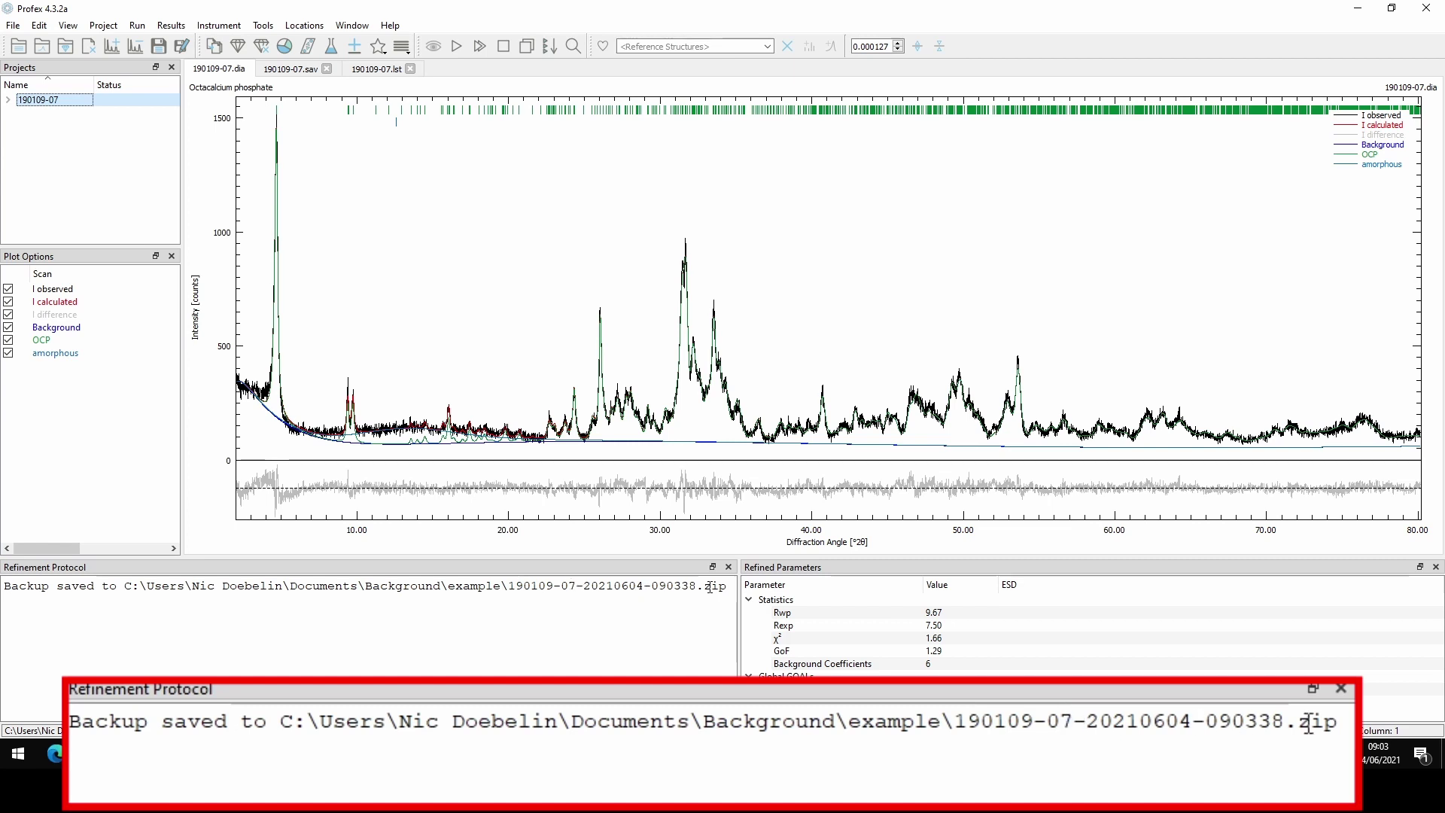
click(97, 22)
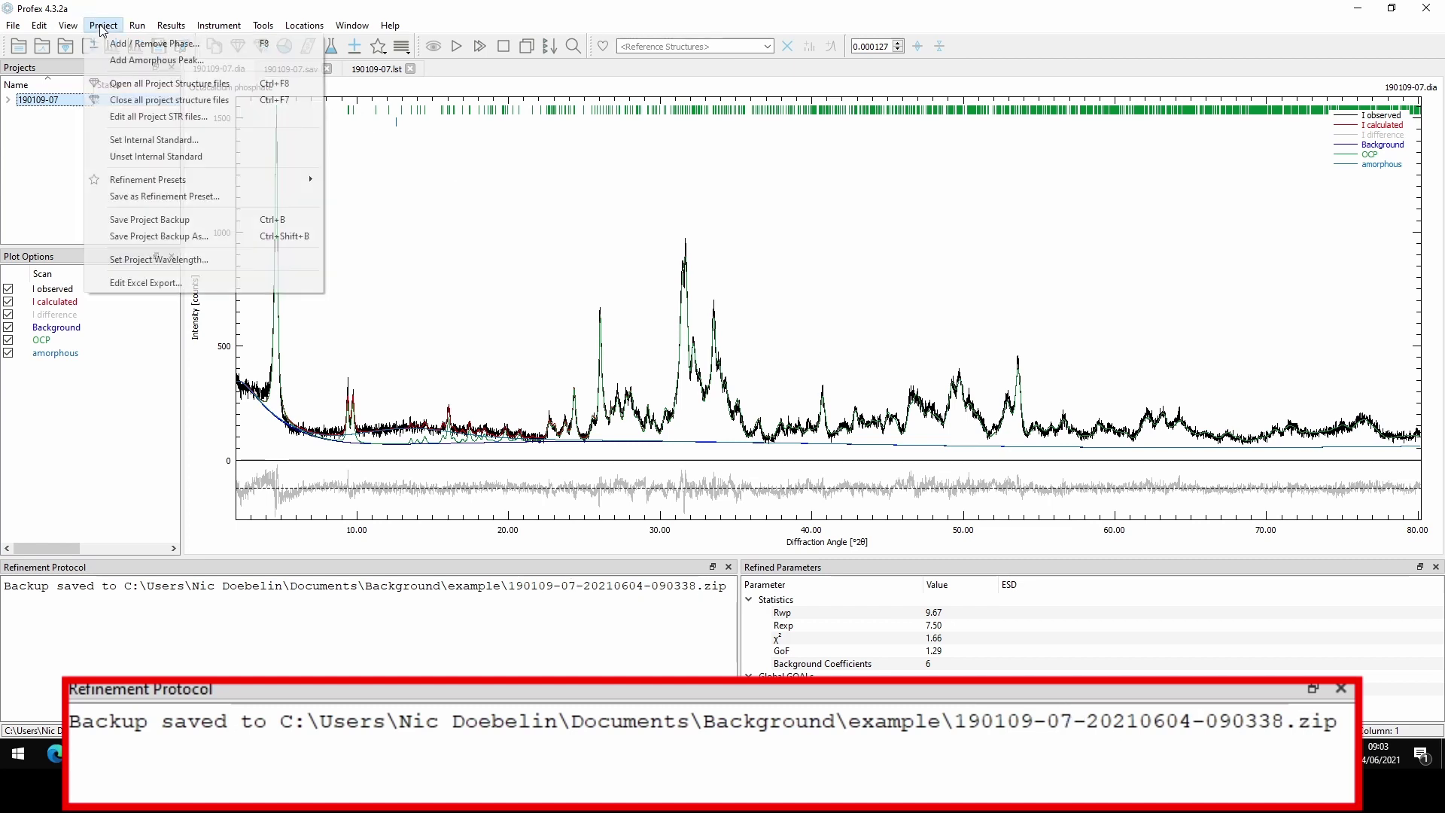
click(165, 225)
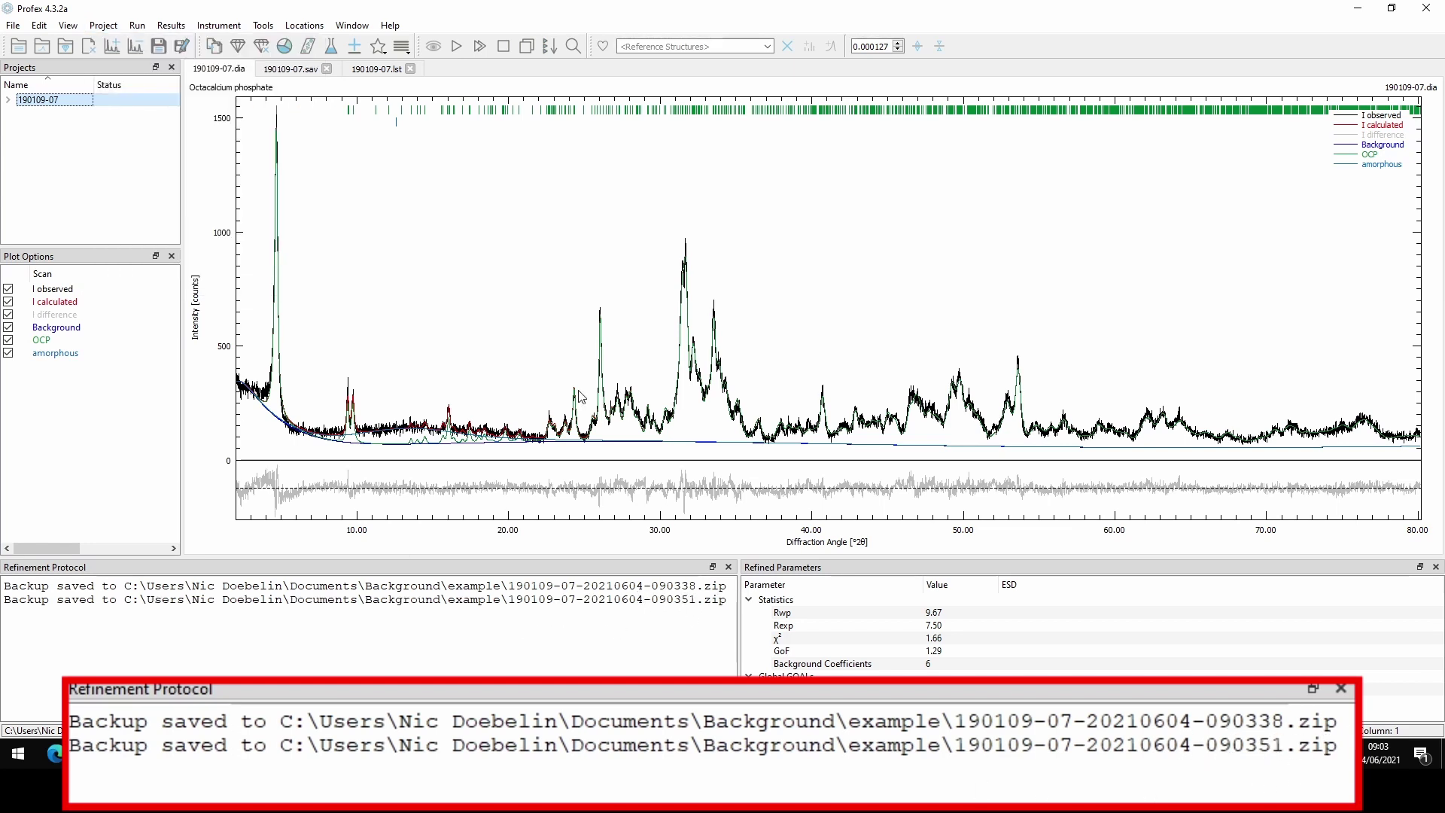
click(304, 25)
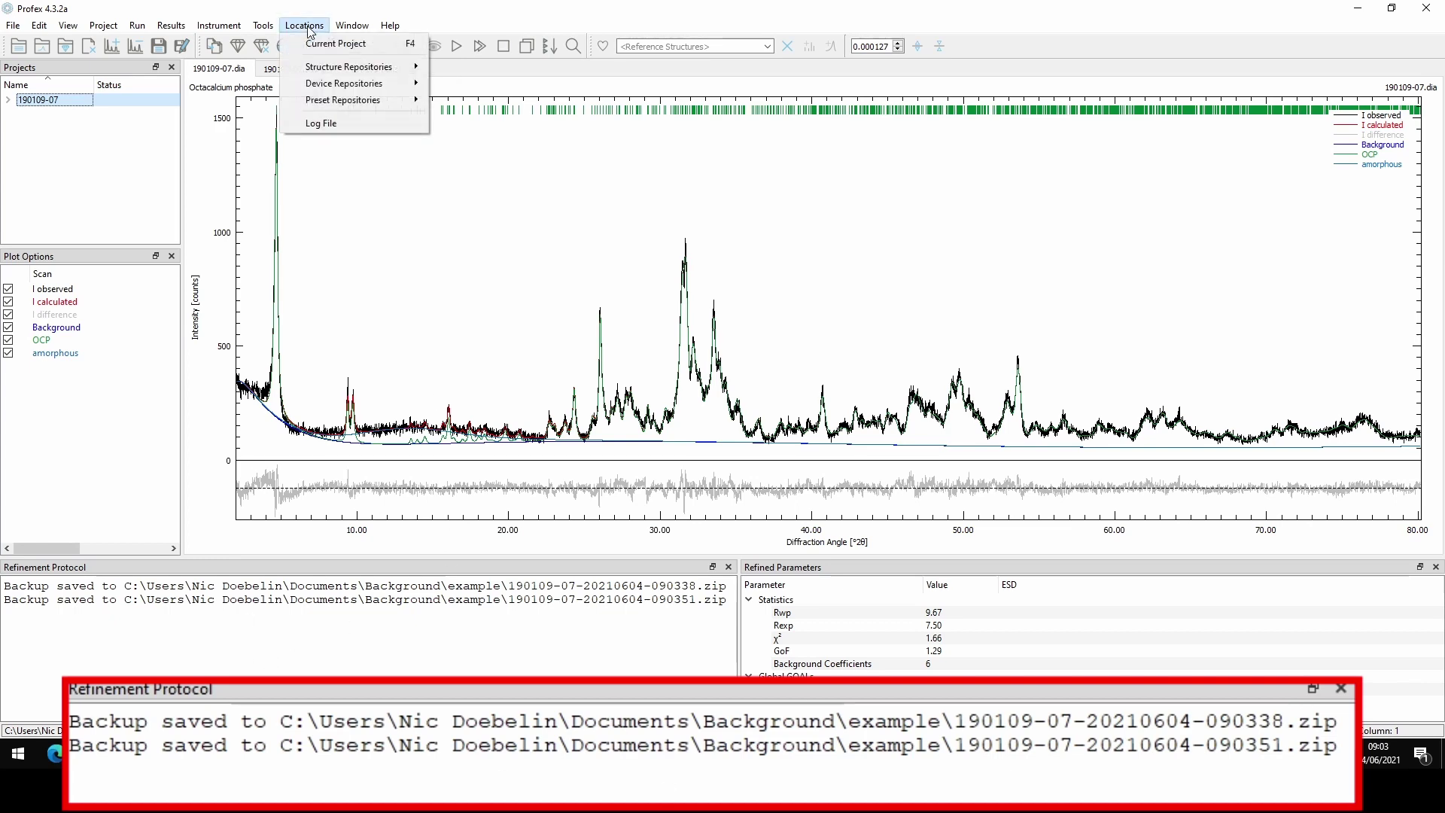
click(313, 44)
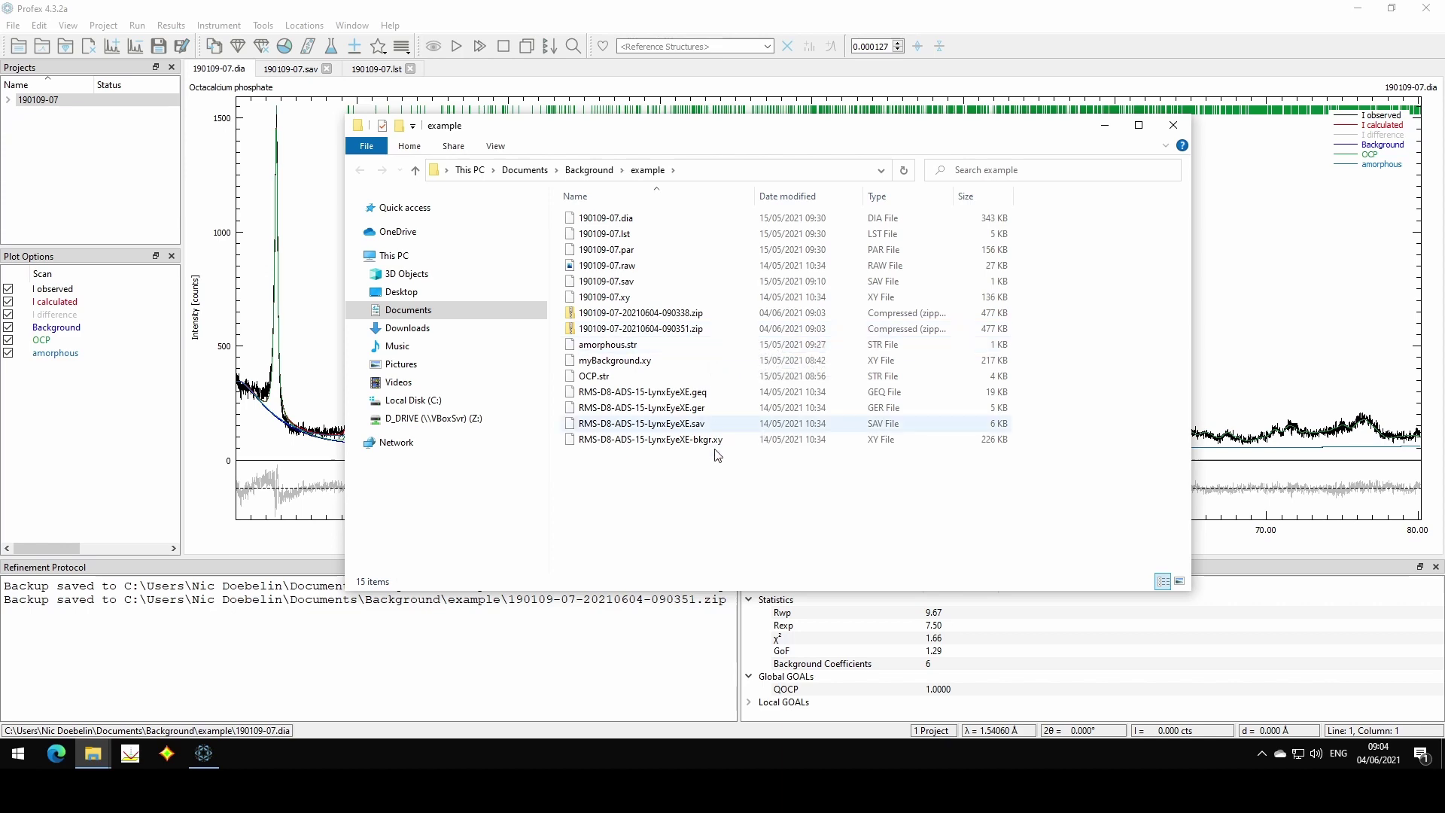
click(13, 25)
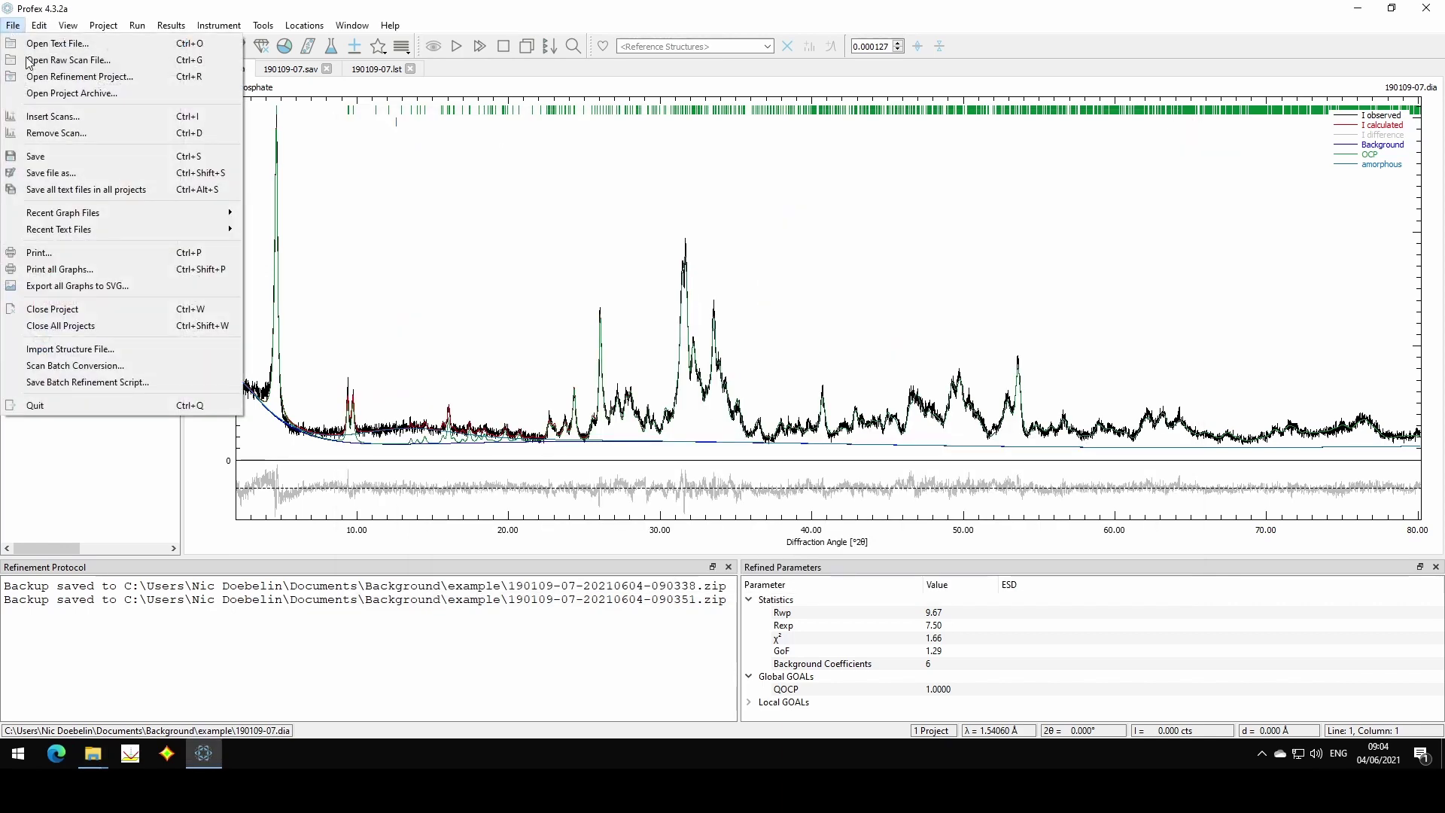
click(52, 93)
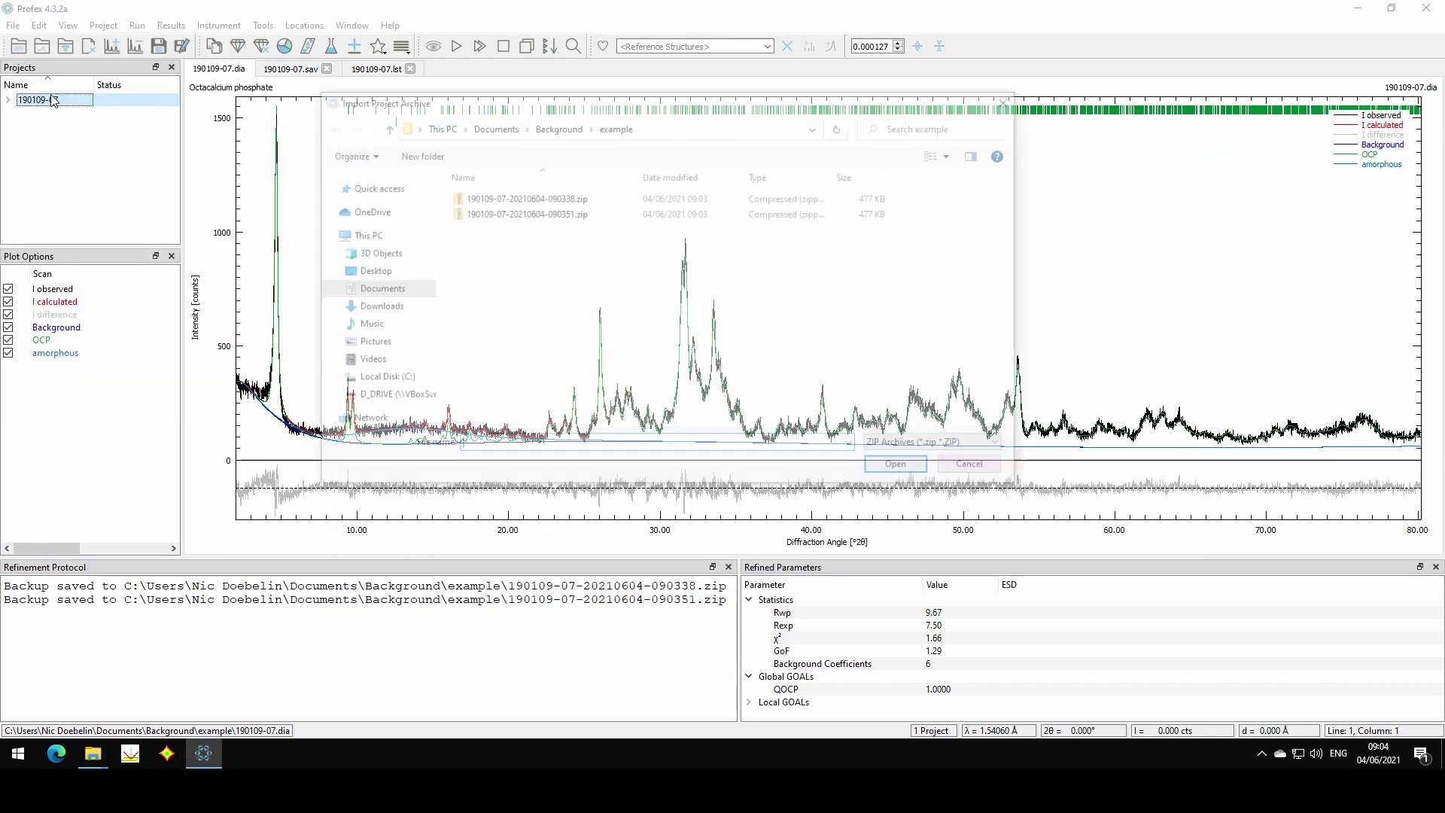
double_click(532, 199)
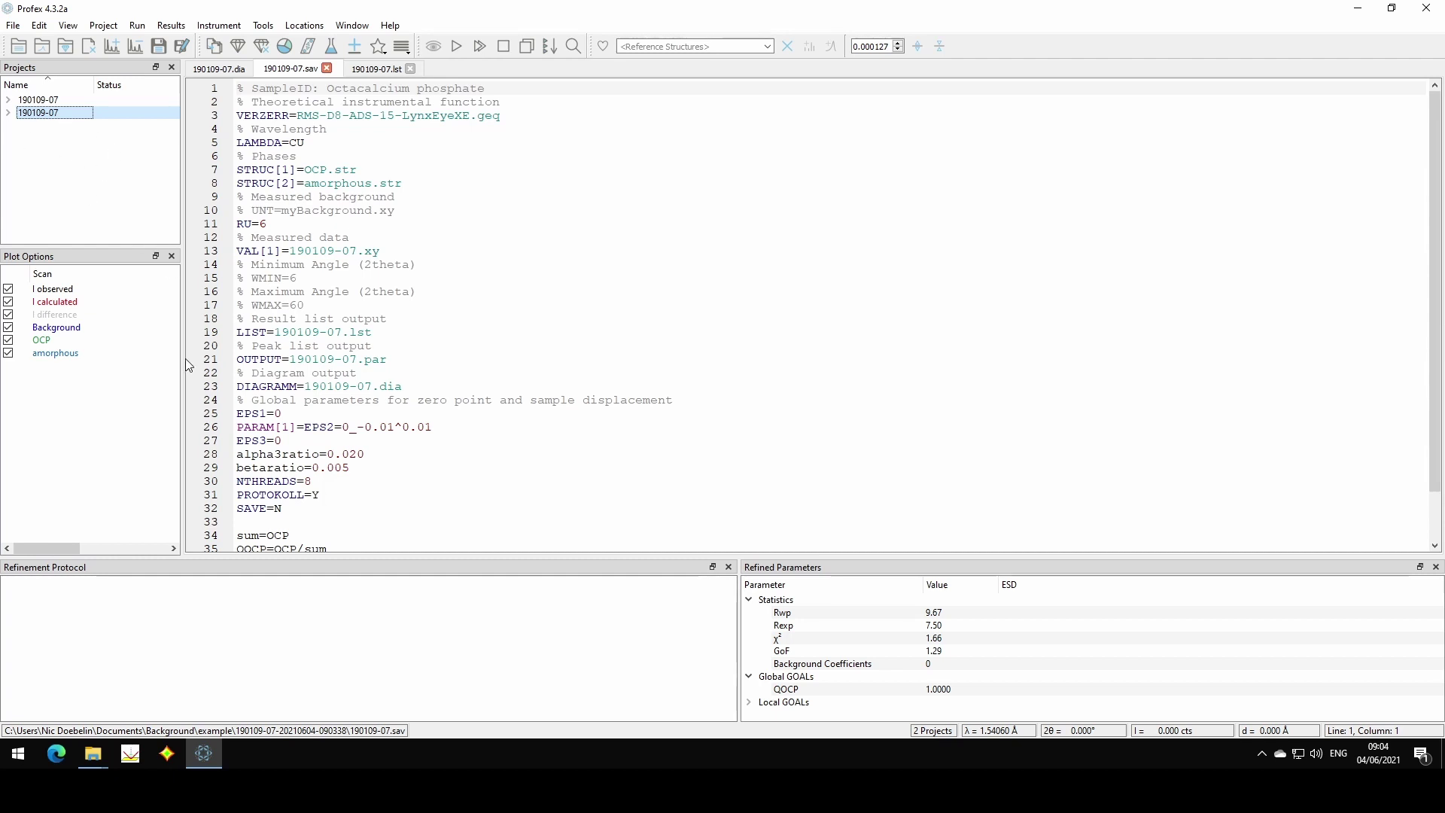
mouse_move(100, 758)
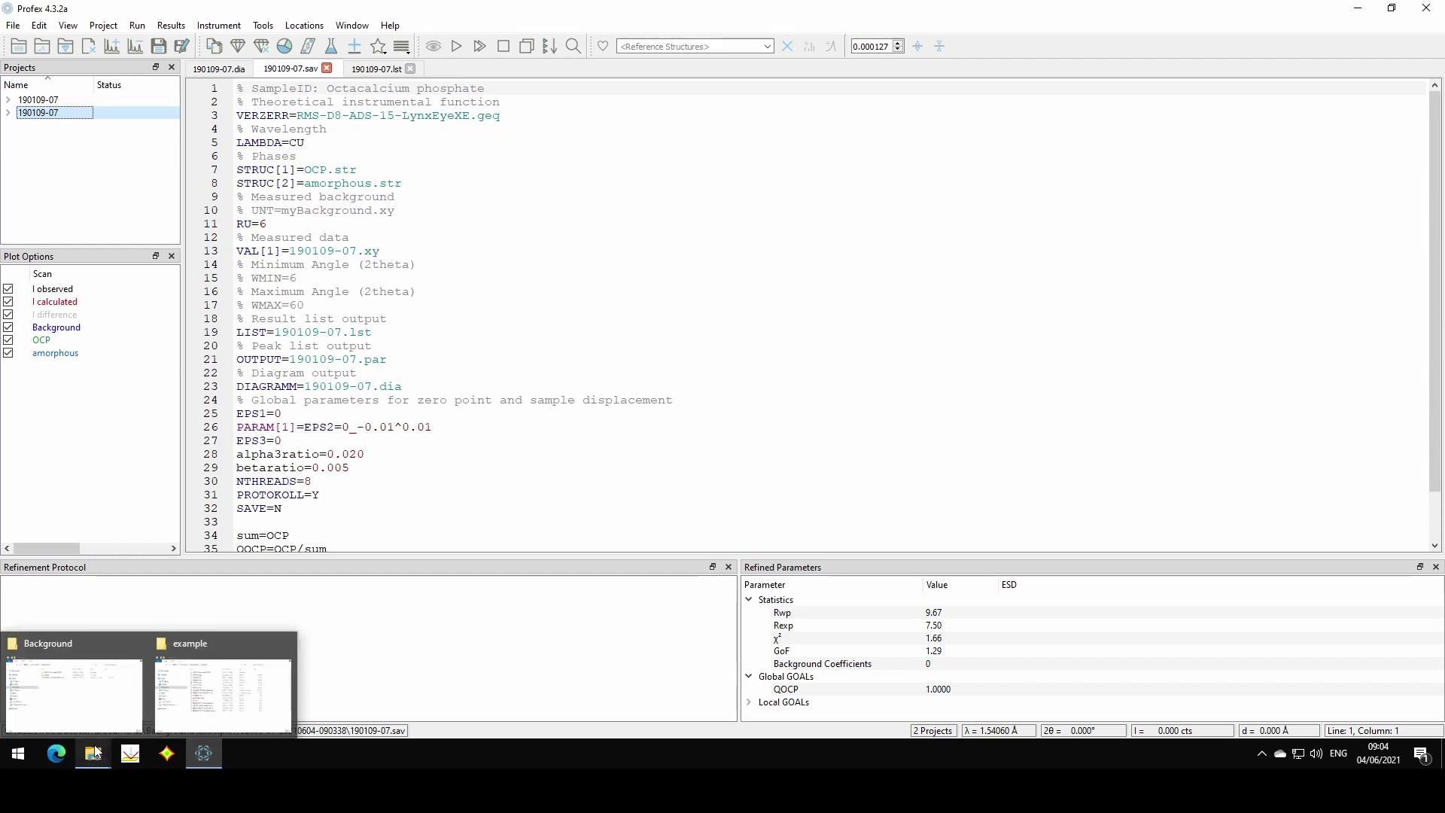
click(226, 686)
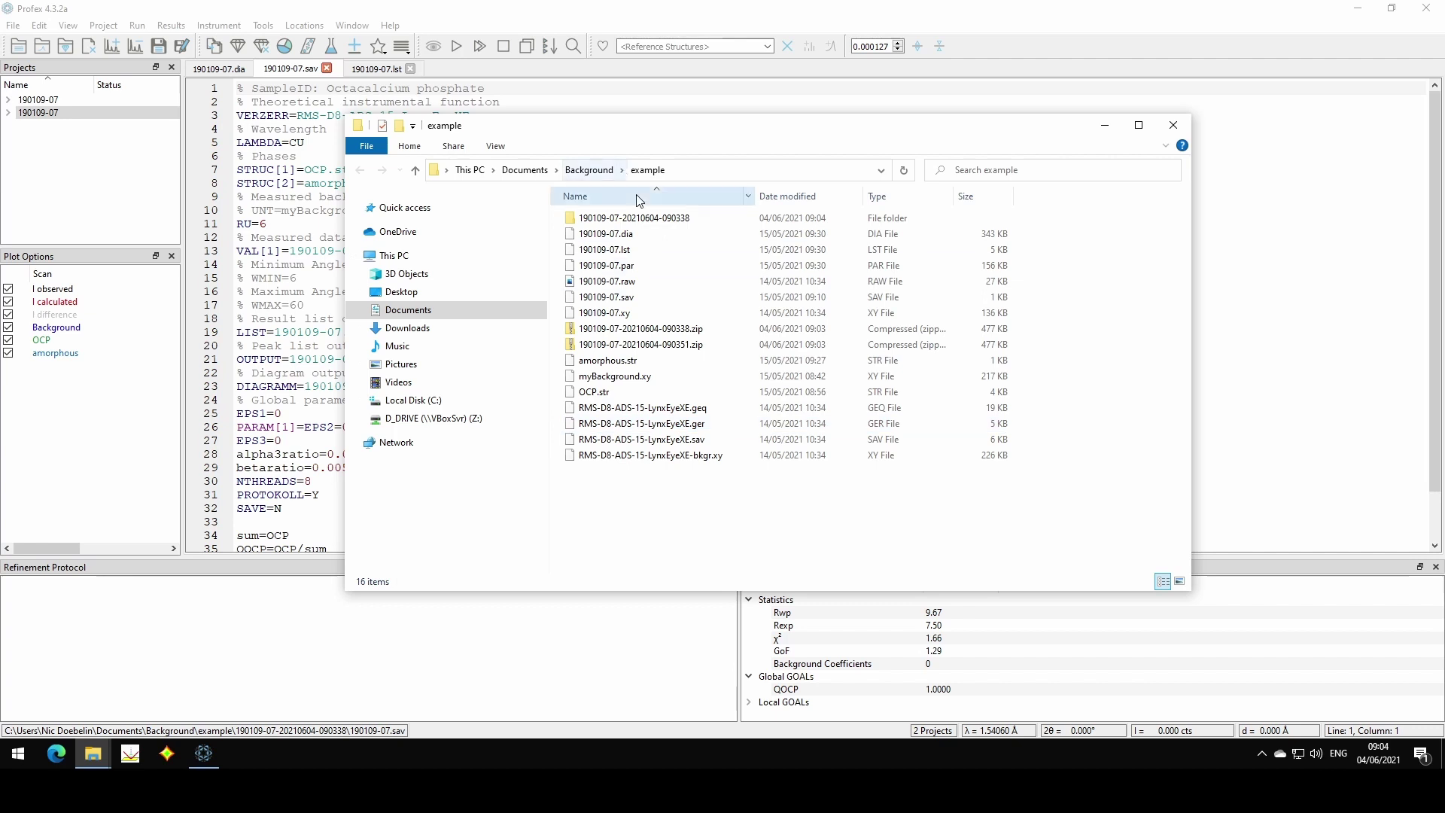
click(629, 217)
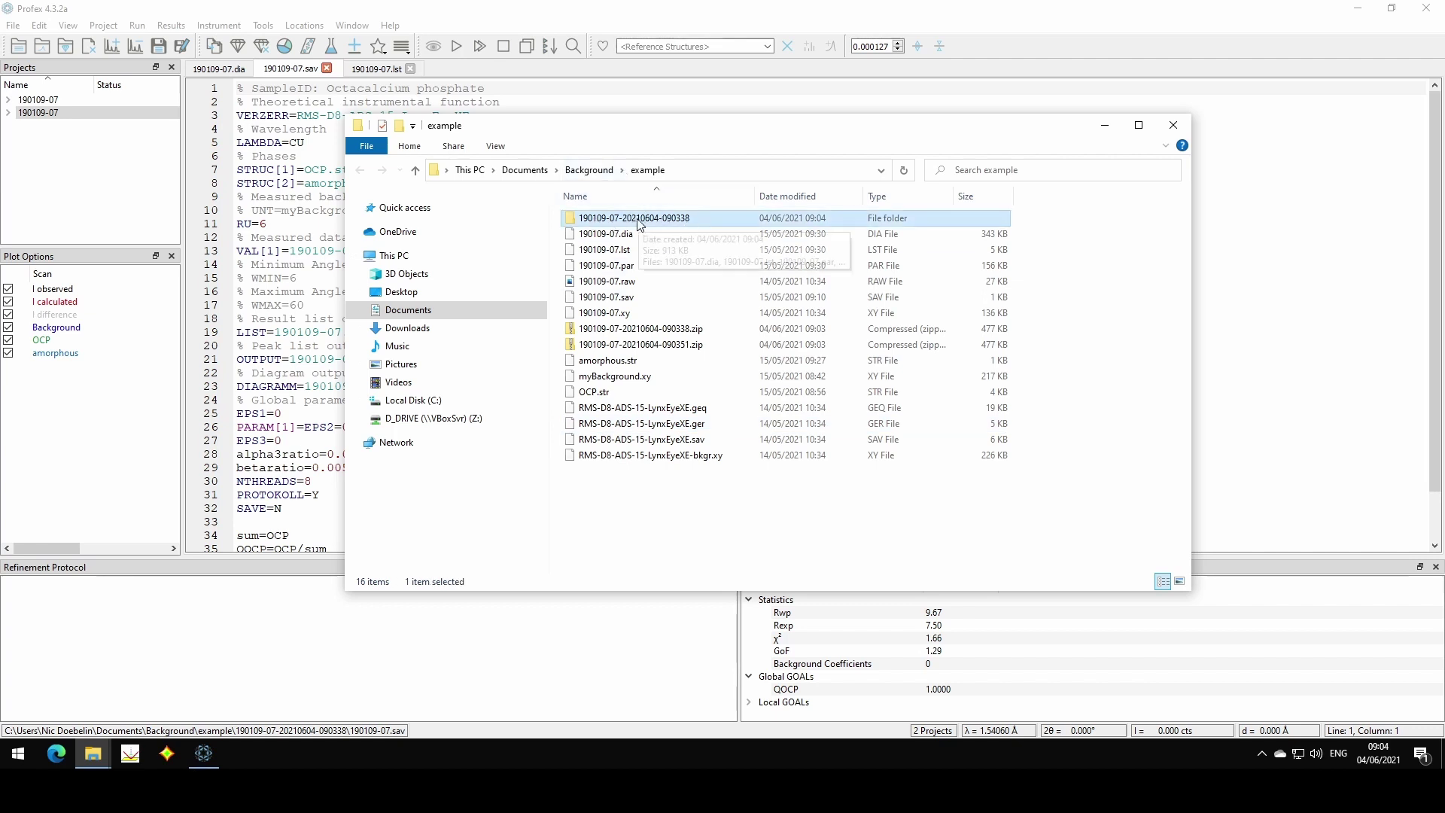